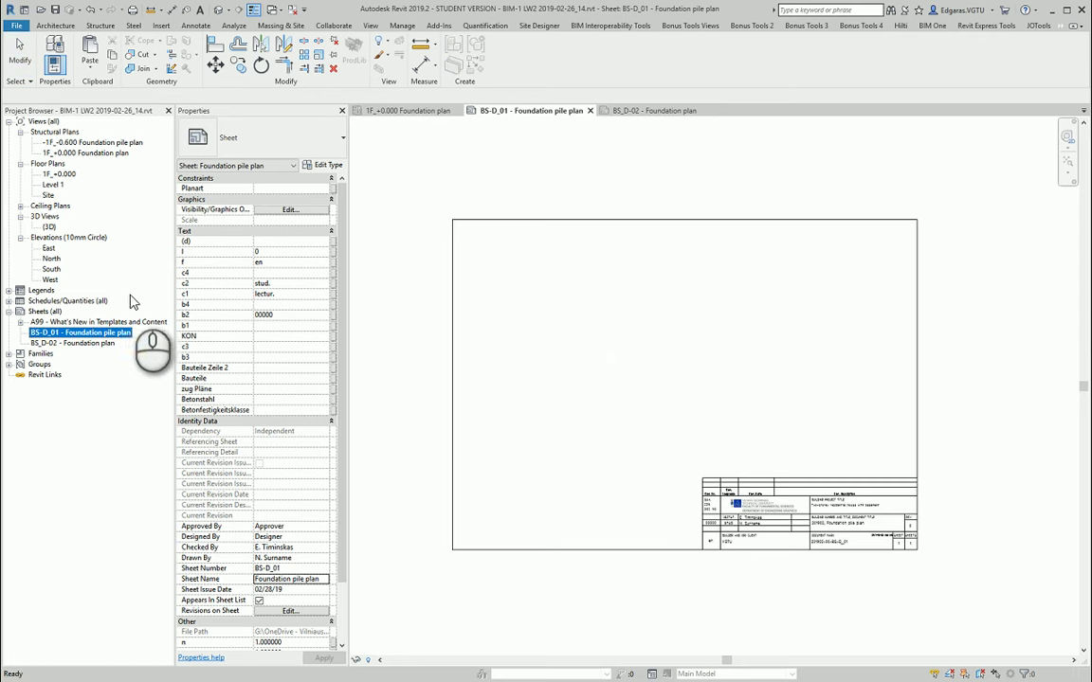
- Select the -1F_-0.600 Foundation pile plan in the Project Browser
{"action": "left_click", "coordinate": [106, 142]}
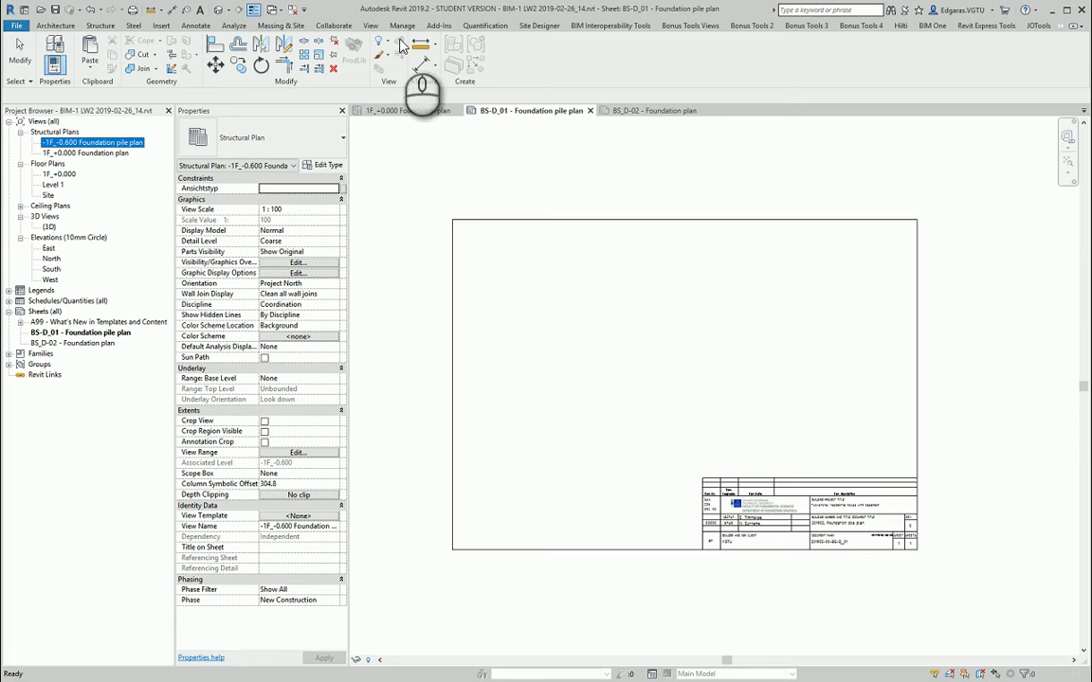
- Place the -1F_-0.600 Foundation pile plan on sheet BS-D_01 at 1:100
{"action": "left_click", "coordinate": [370, 26]}
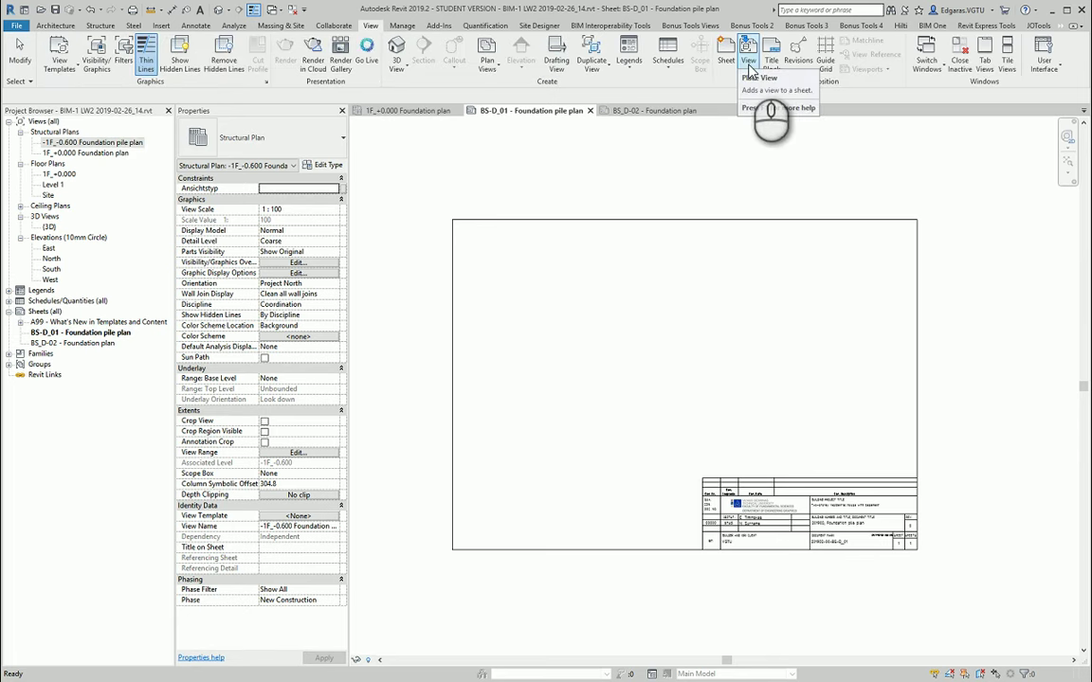
{"action": "left_click", "coordinate": [746, 57]}
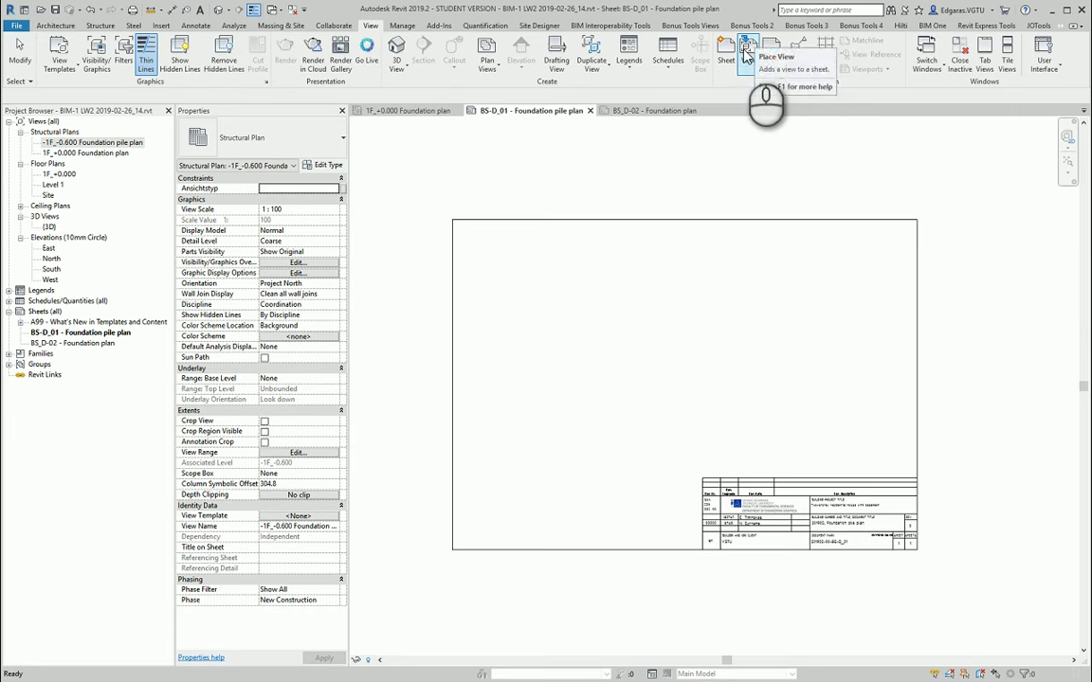
{"action": "left_click_drag", "start_coordinate": [107, 146], "coordinate": [678, 378]}
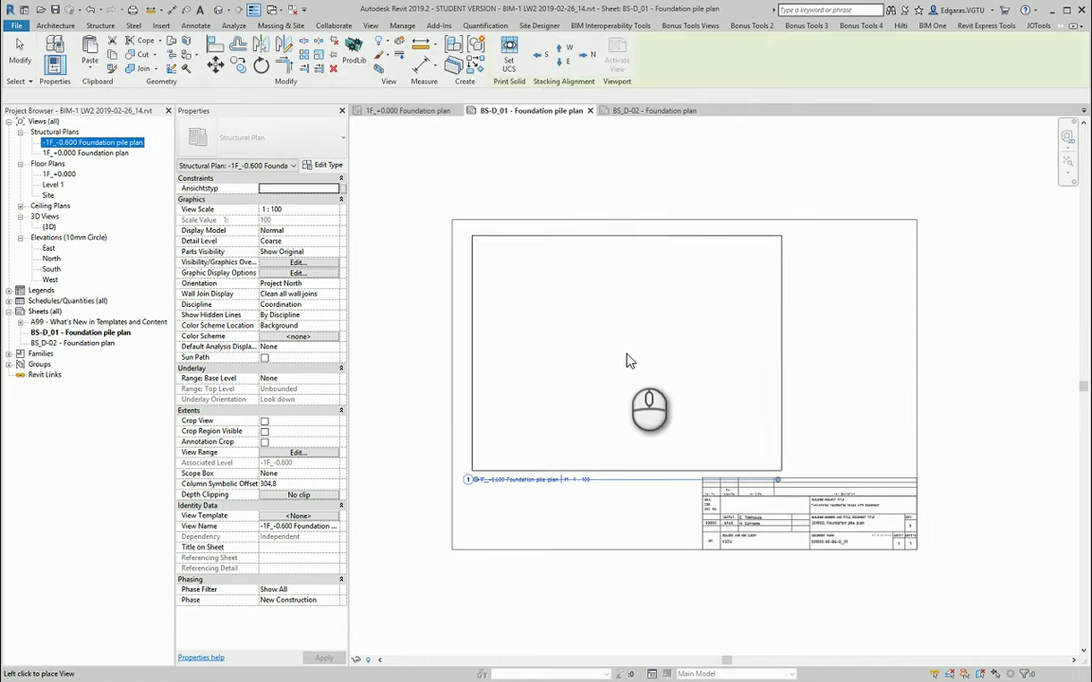
{"action": "left_click", "coordinate": [626, 355]}
{"action": "left_click", "coordinate": [613, 526]}
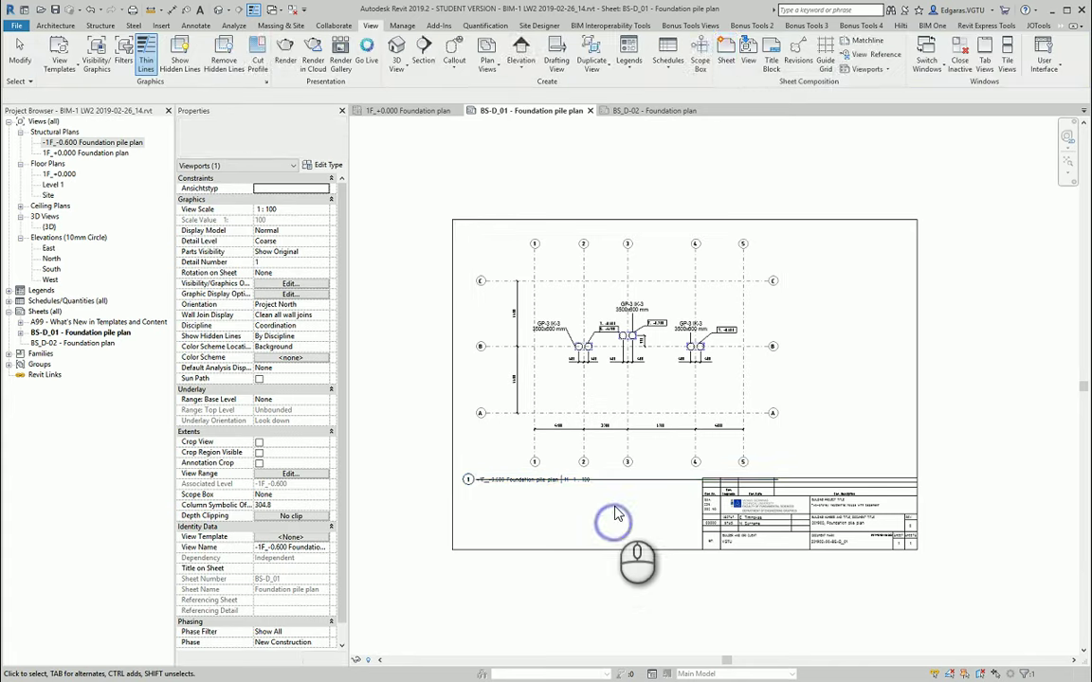
- Set the viewport type to Title No Line and move its title above the plan
{"action": "left_click", "coordinate": [433, 323]}
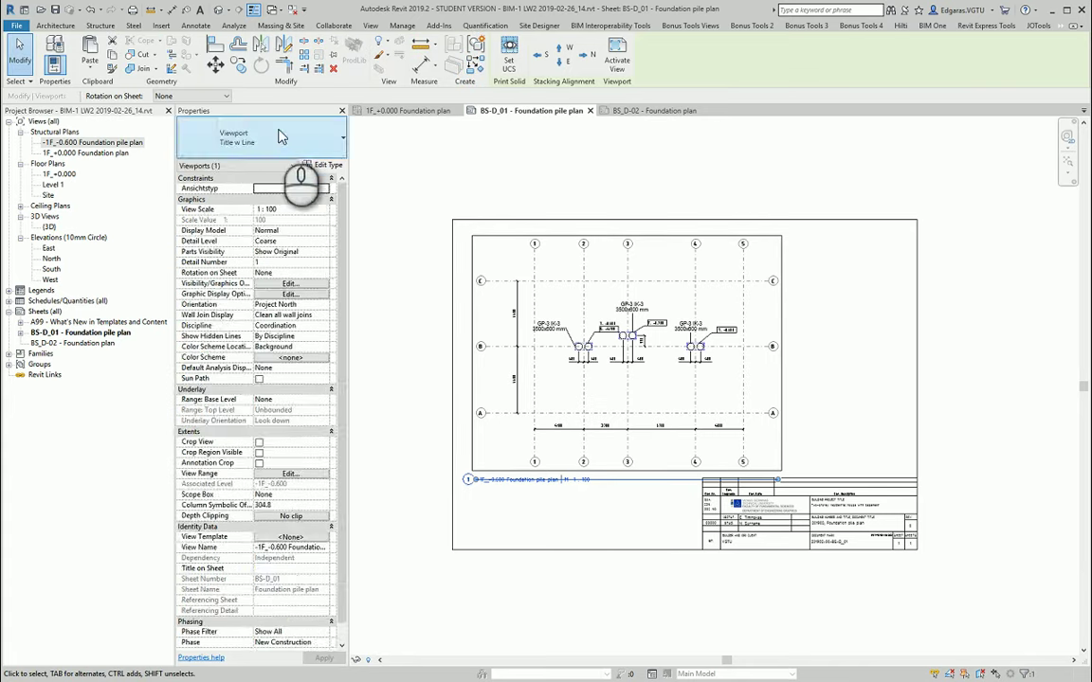
{"action": "left_click", "coordinate": [275, 138]}
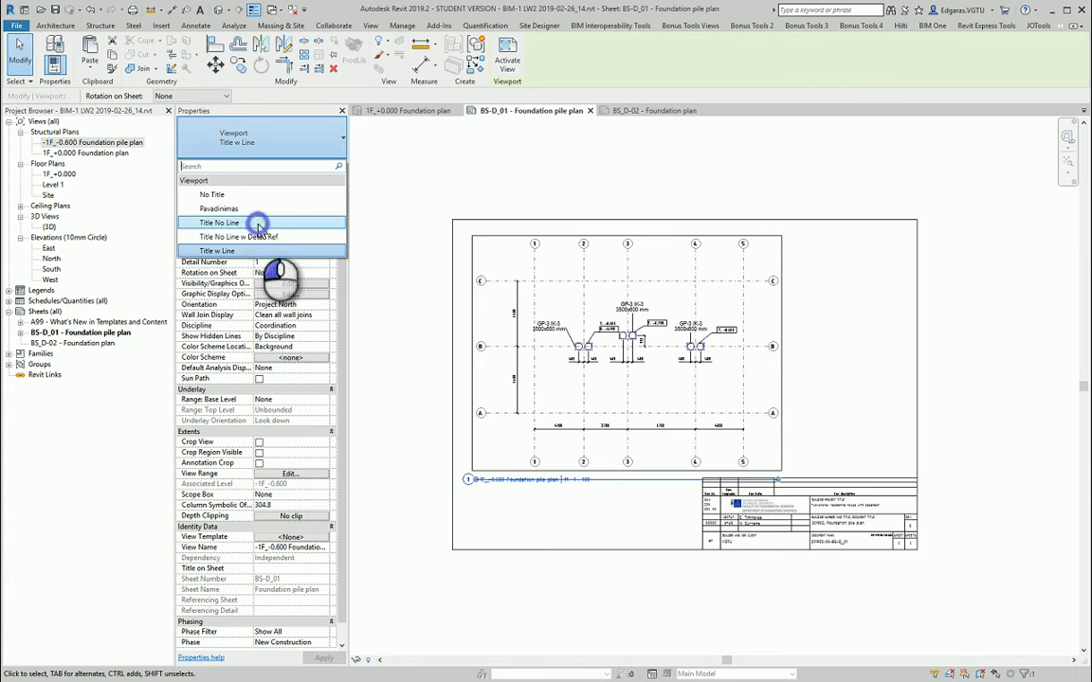
{"action": "left_click", "coordinate": [258, 226]}
{"action": "left_click", "coordinate": [577, 531]}
{"action": "mouse_move", "coordinate": [555, 480]}
{"action": "left_mouse_down"}
{"action": "mouse_move", "coordinate": [623, 372]}
{"action": "mouse_move", "coordinate": [667, 237]}
{"action": "left_mouse_up"}
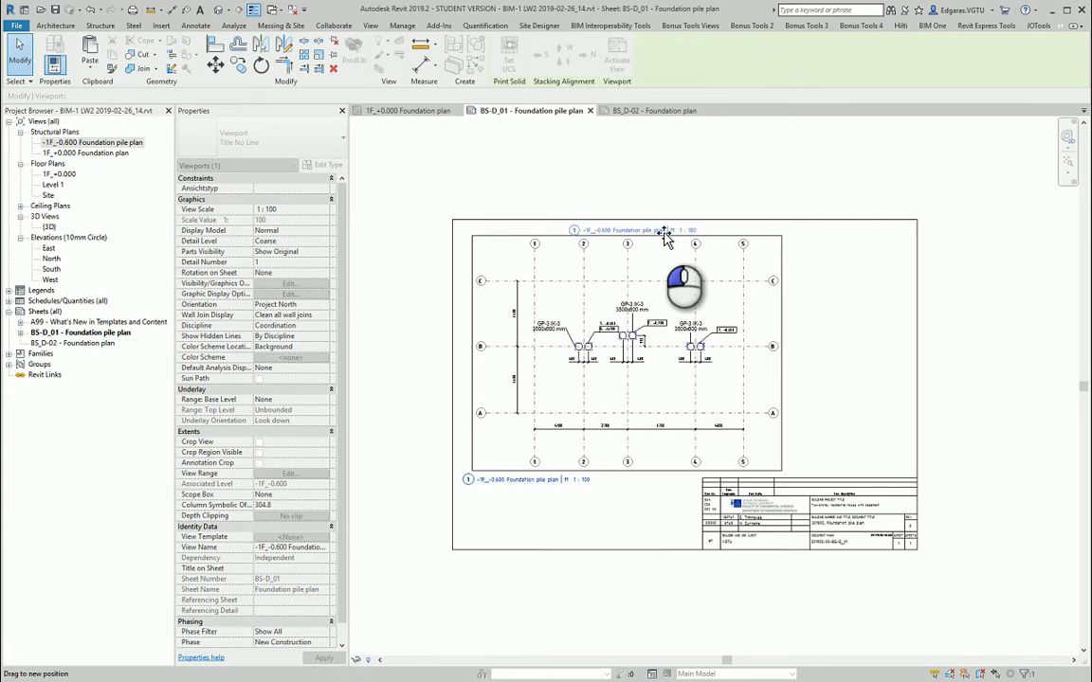
- Activate the pile plan viewport and turn on Crop View and Crop Region Visible
{"action": "scroll", "coordinate": [625, 360], "scroll_direction": "up", "scroll_amount": 2}
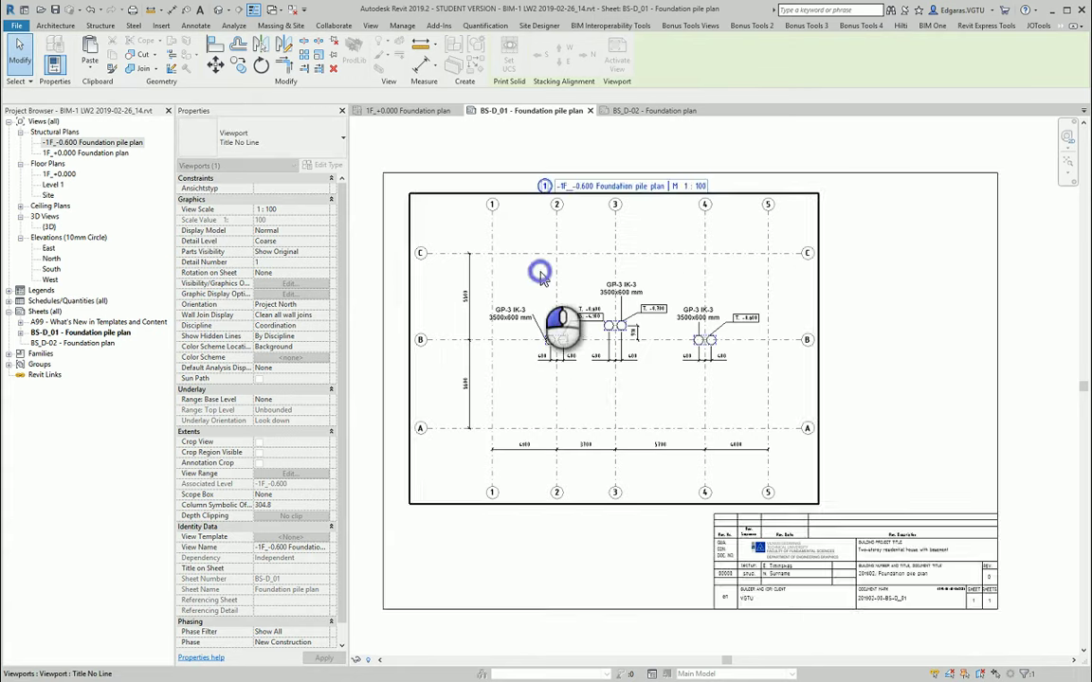
{"action": "double_click", "coordinate": [583, 341]}
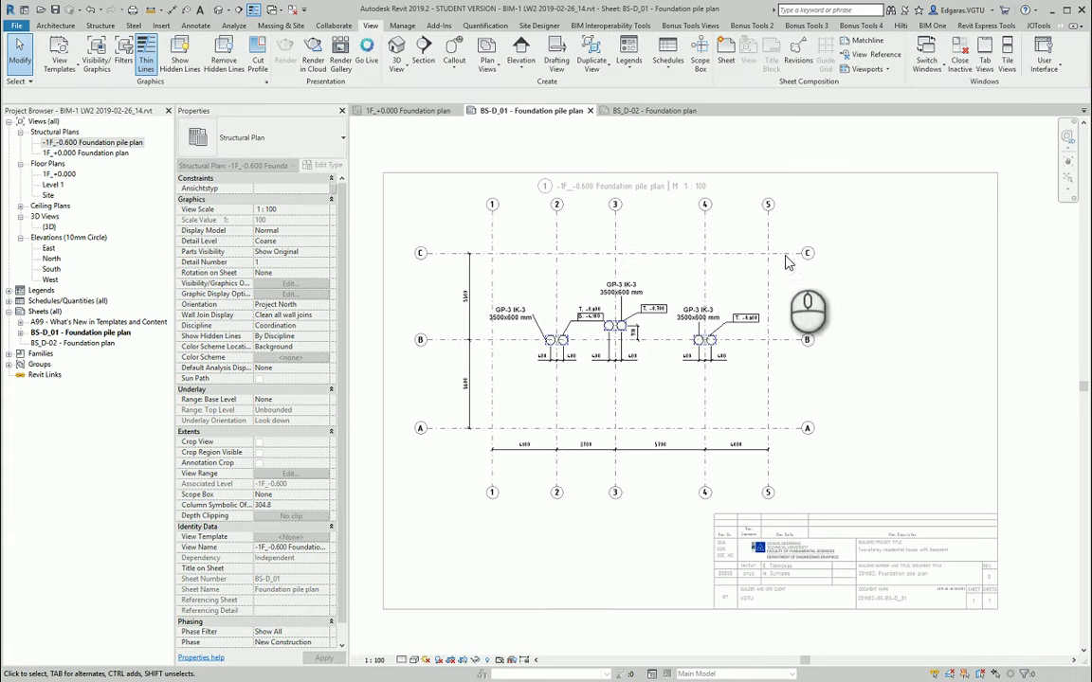
{"action": "left_click", "coordinate": [259, 443]}
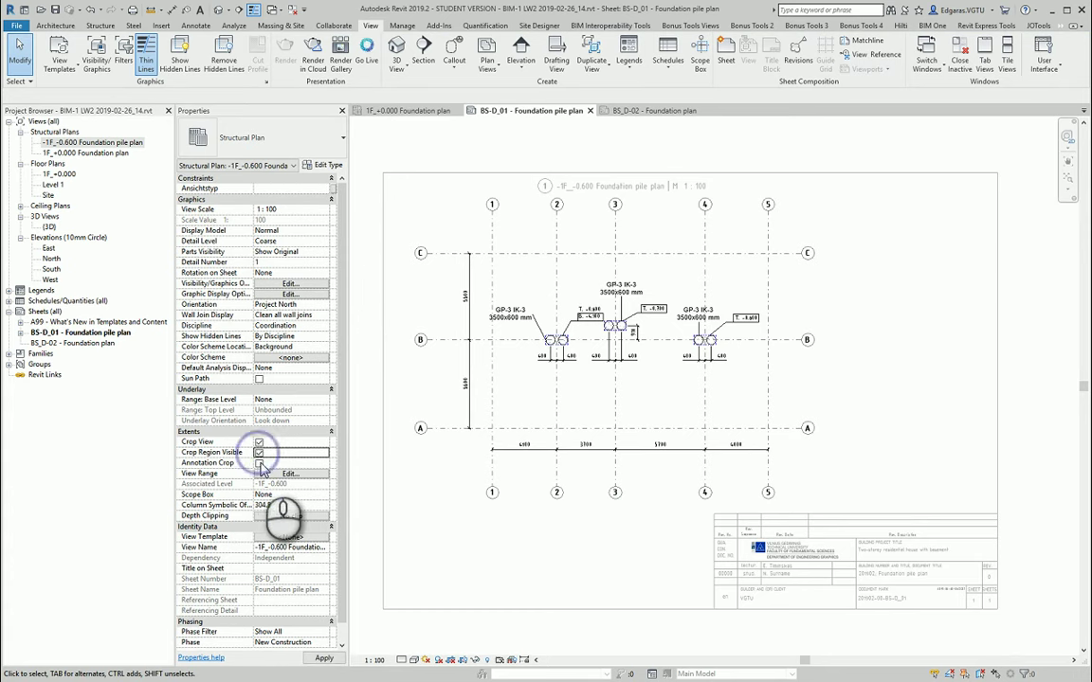
{"action": "left_click", "coordinate": [260, 465]}
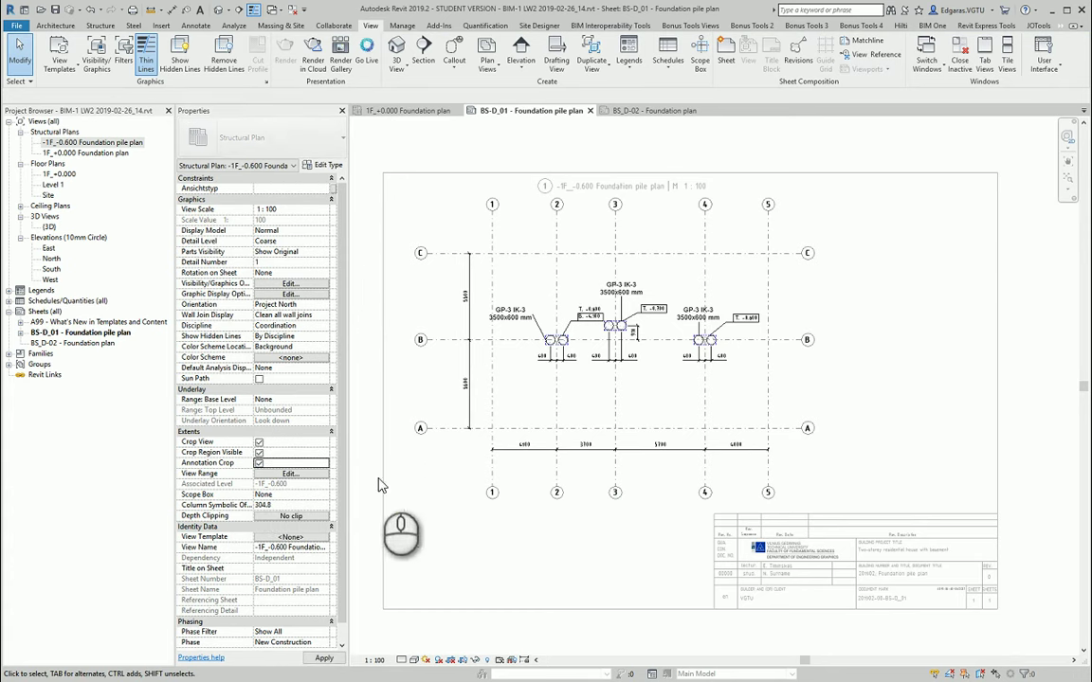
- Drag the bottom, left, top and right crop edges tightly around the grids and piles
{"action": "left_click", "coordinate": [523, 529]}
{"action": "left_click_drag", "start_coordinate": [616, 529], "coordinate": [628, 462]}
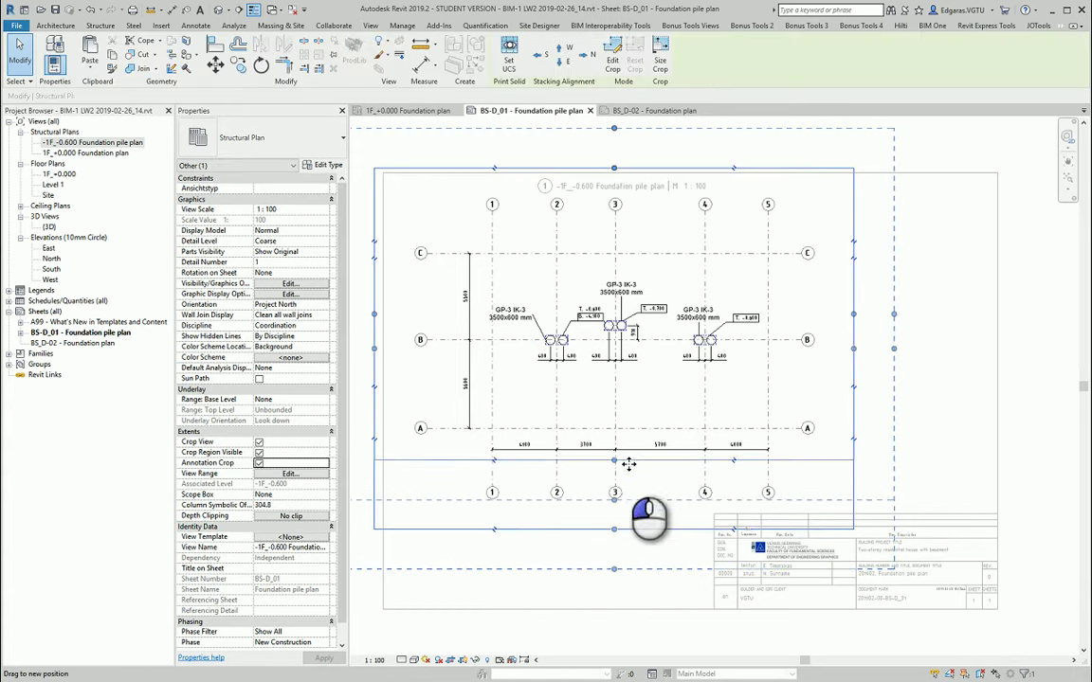
{"action": "left_click_drag", "start_coordinate": [375, 314], "coordinate": [457, 316]}
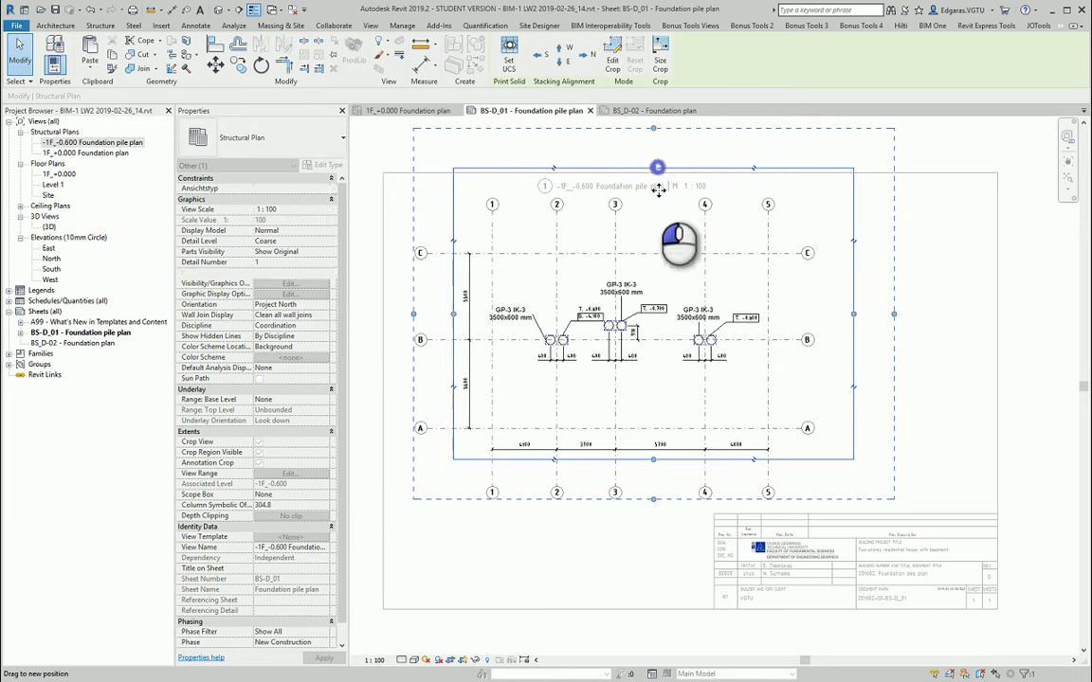
{"action": "left_click_drag", "start_coordinate": [657, 168], "coordinate": [660, 235]}
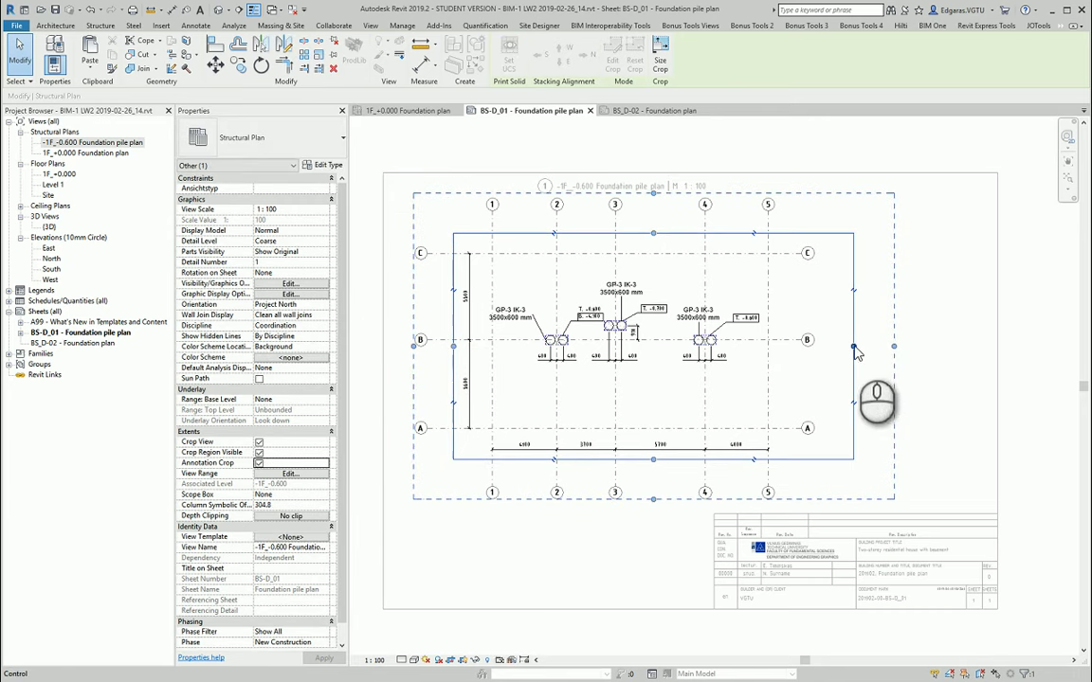
{"action": "mouse_move", "coordinate": [852, 346]}
{"action": "left_mouse_down"}
{"action": "mouse_move", "coordinate": [788, 346]}
{"action": "mouse_move", "coordinate": [803, 341]}
{"action": "left_mouse_up"}
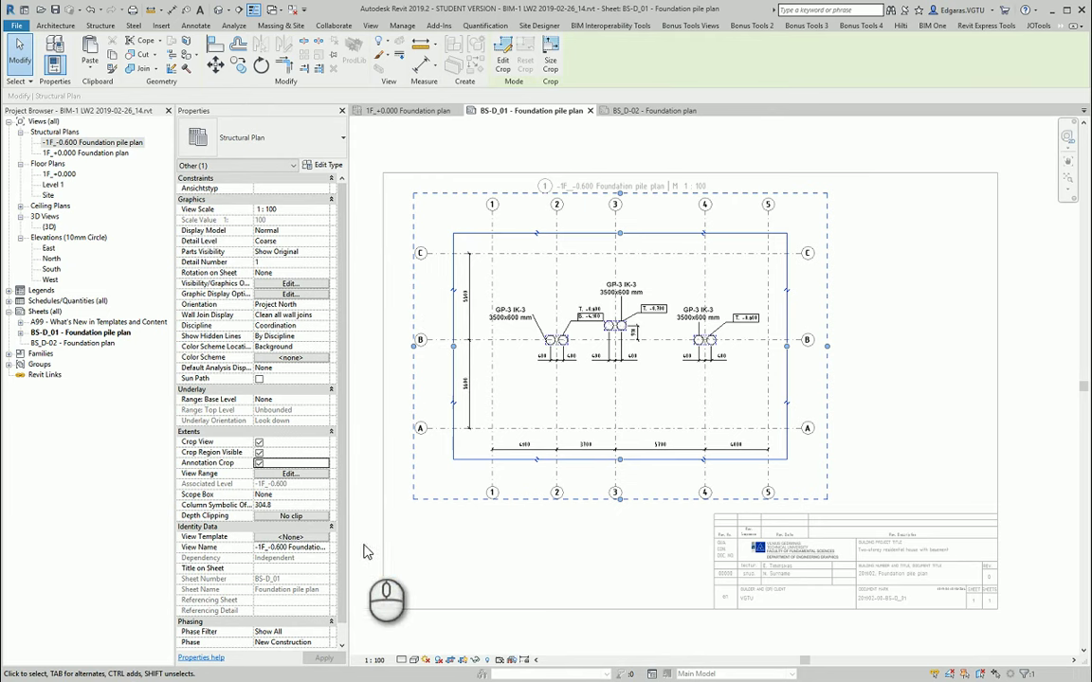
- Turn off Annotation Crop and shorten grid 1's lower end to the crop edge
{"action": "left_click", "coordinate": [258, 463]}
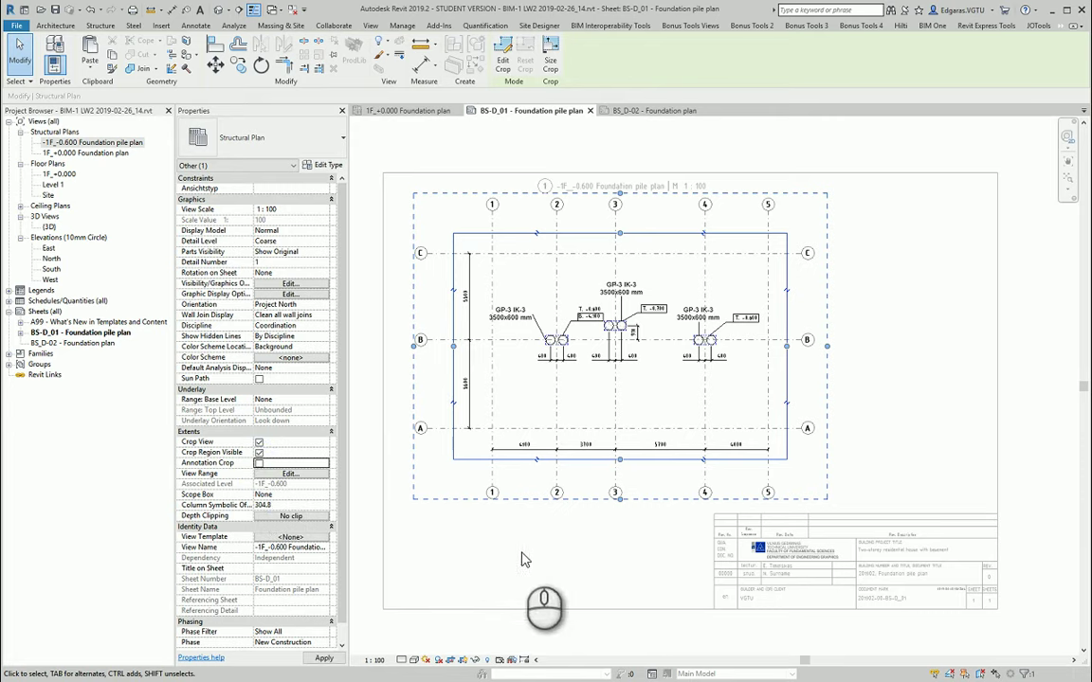
{"action": "double_click", "coordinate": [467, 549]}
{"action": "left_click", "coordinate": [487, 474]}
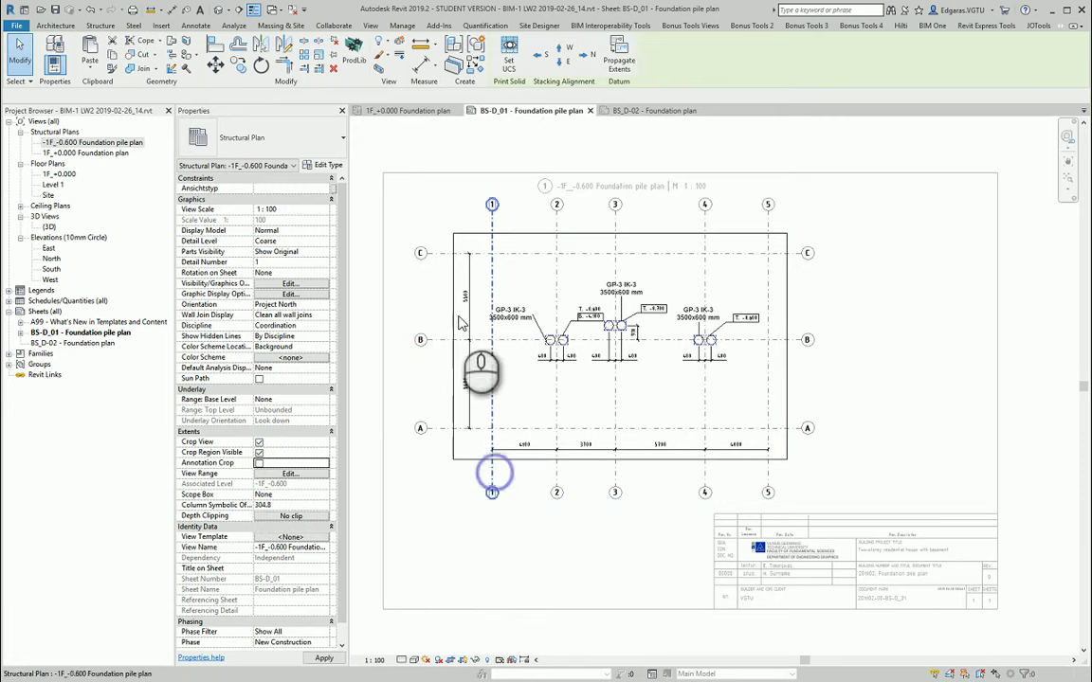
{"action": "scroll", "coordinate": [512, 531], "scroll_direction": "up", "scroll_amount": 2}
{"action": "left_click_drag", "start_coordinate": [510, 578], "coordinate": [509, 547]}
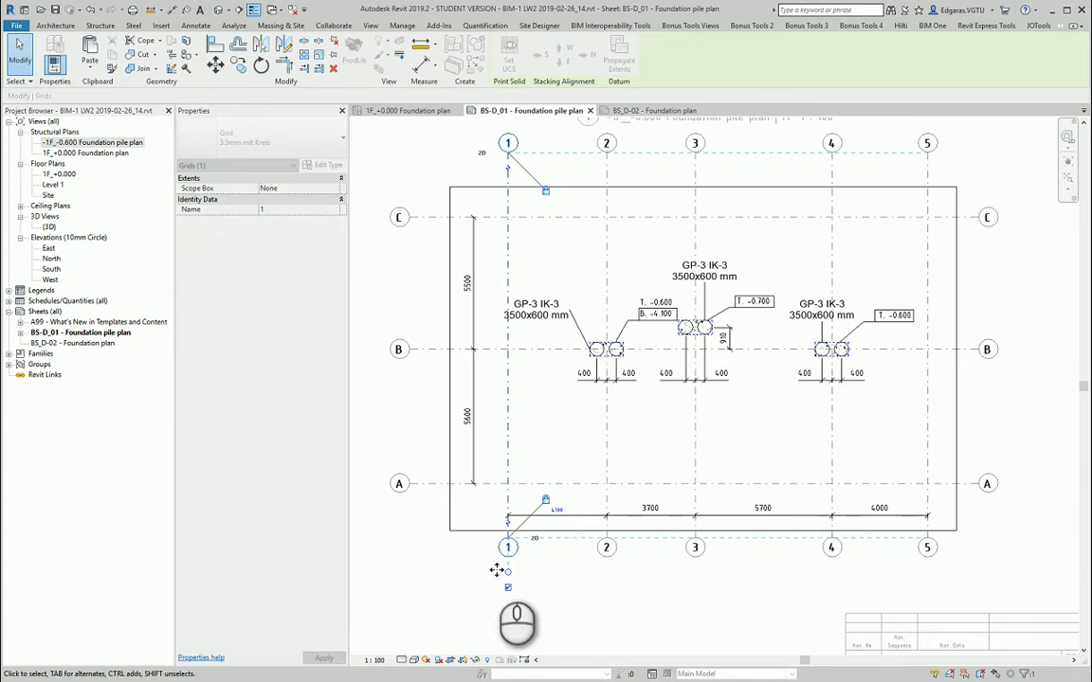
{"action": "scroll", "coordinate": [507, 580], "scroll_direction": "up", "scroll_amount": 3}
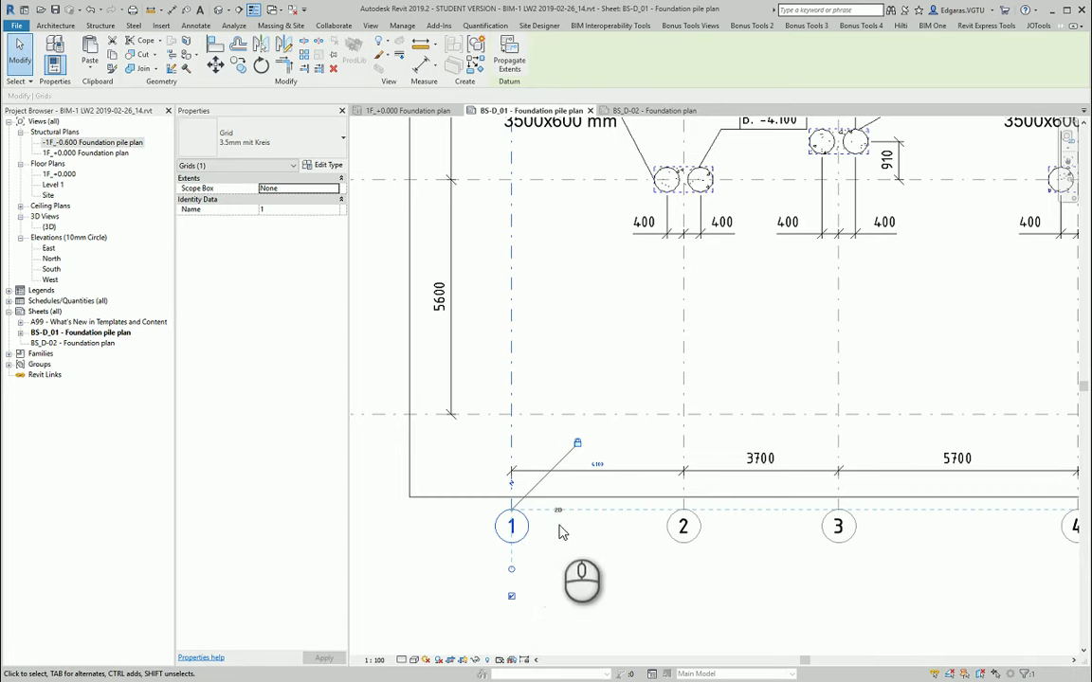
{"action": "scroll", "coordinate": [625, 535], "scroll_direction": "down", "scroll_amount": 5}
{"action": "left_click", "coordinate": [463, 439]}
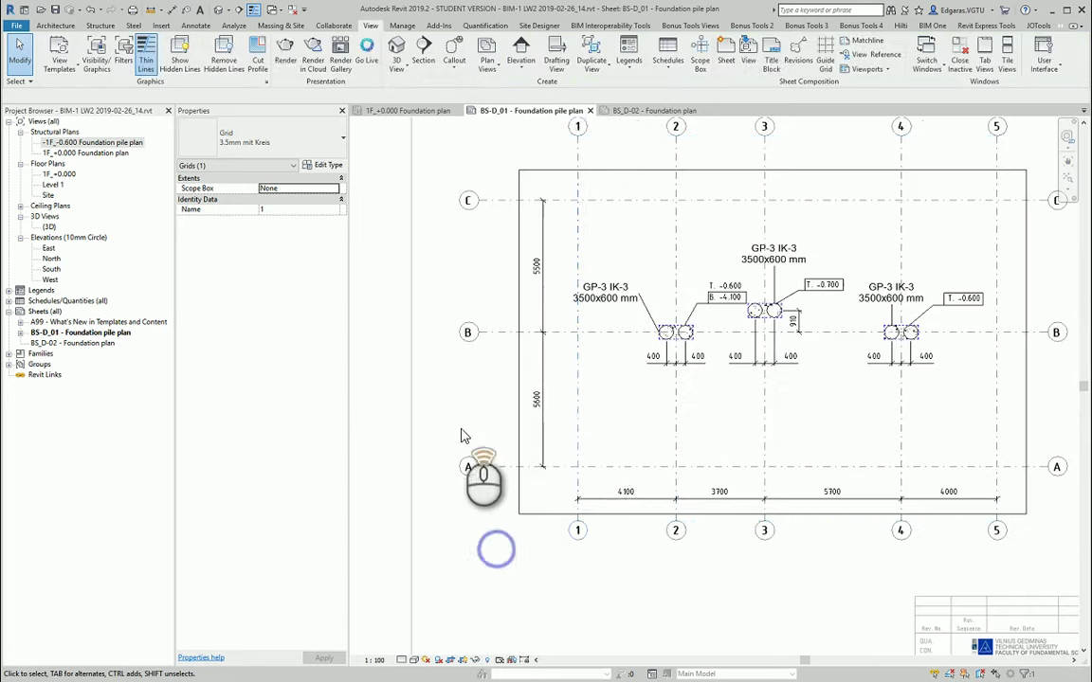
- Pull grid A's left end in to the crop edge
{"action": "scroll", "coordinate": [539, 505], "scroll_direction": "up", "scroll_amount": 4}
{"action": "double_click", "coordinate": [539, 505]}
{"action": "left_click_drag", "start_coordinate": [487, 486], "coordinate": [571, 488]}
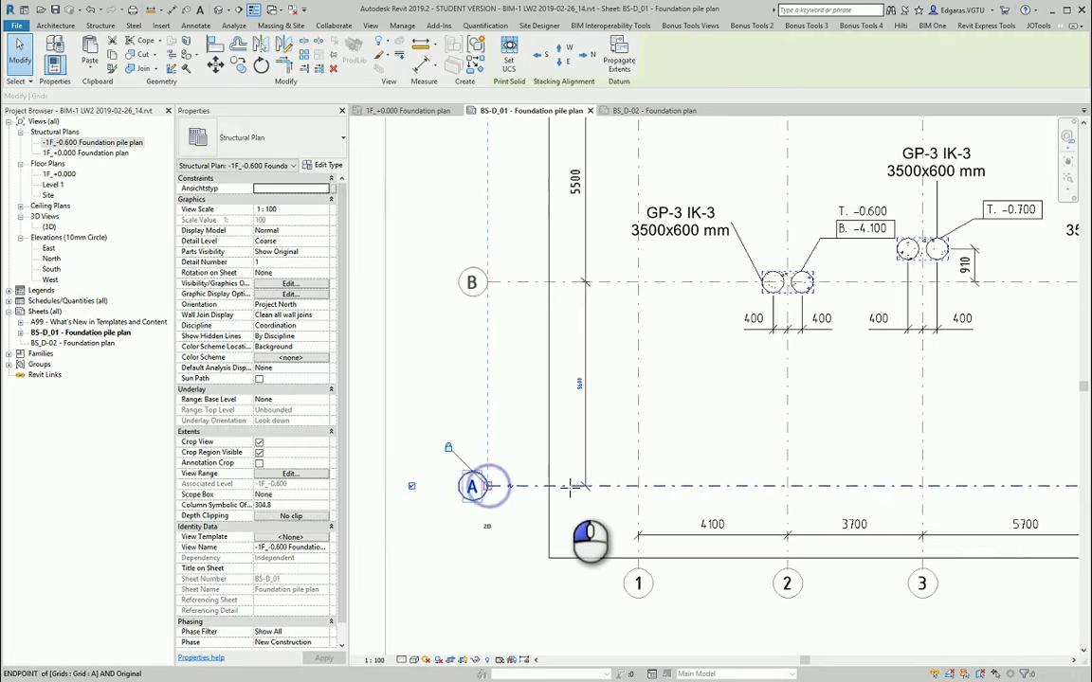
{"action": "scroll", "coordinate": [824, 445], "scroll_direction": "down", "scroll_amount": 3}
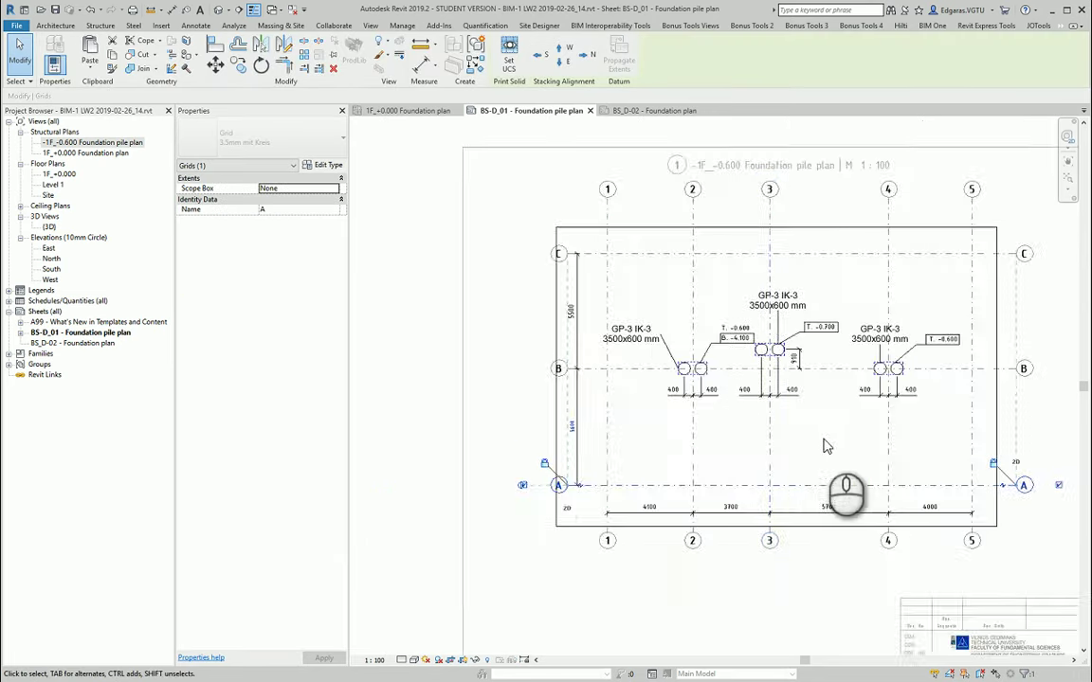
{"action": "scroll", "coordinate": [529, 461], "scroll_direction": "up", "scroll_amount": 2}
{"action": "scroll", "coordinate": [637, 286], "scroll_direction": "up", "scroll_amount": 2}
- Bring grid 5's top bubble and grid C's right bubble just outside the crop edge
{"action": "left_click", "coordinate": [640, 248]}
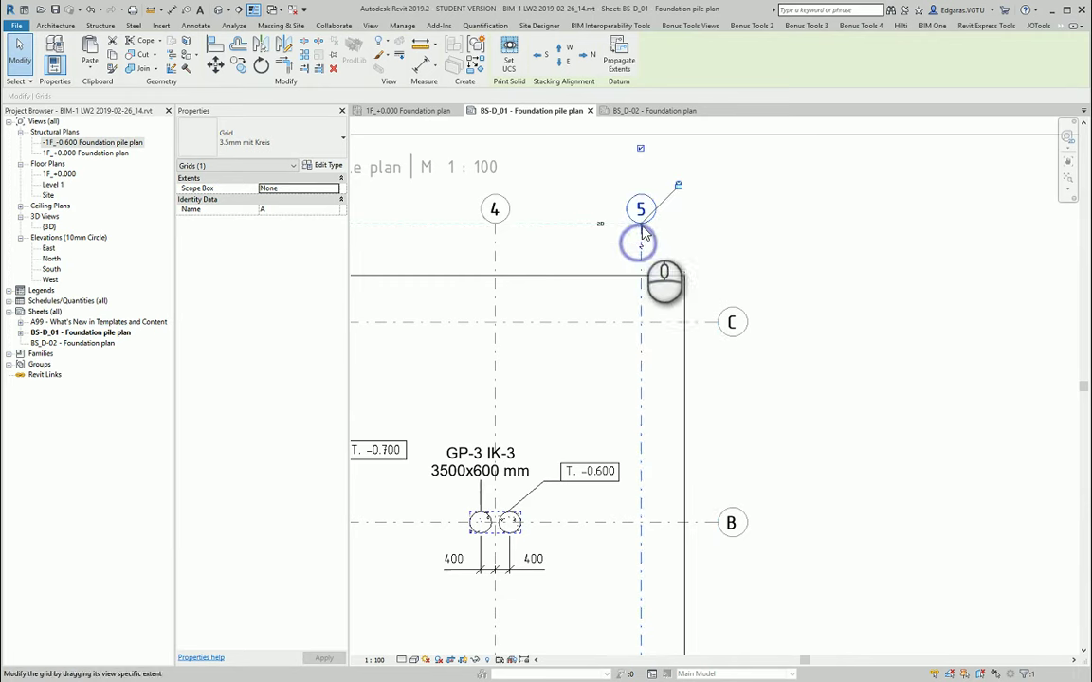
{"action": "left_click_drag", "start_coordinate": [639, 234], "coordinate": [641, 297]}
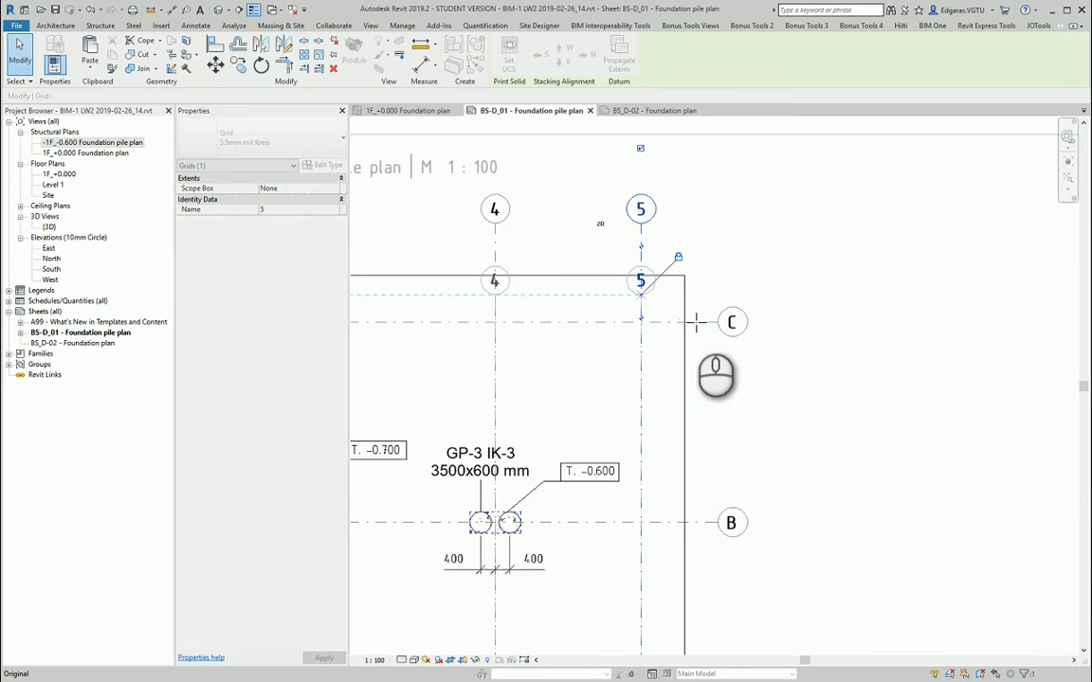
{"action": "left_click", "coordinate": [703, 322]}
{"action": "mouse_move", "coordinate": [717, 322]}
{"action": "left_mouse_down"}
{"action": "mouse_move", "coordinate": [676, 329]}
{"action": "mouse_move", "coordinate": [693, 322]}
{"action": "left_mouse_up"}
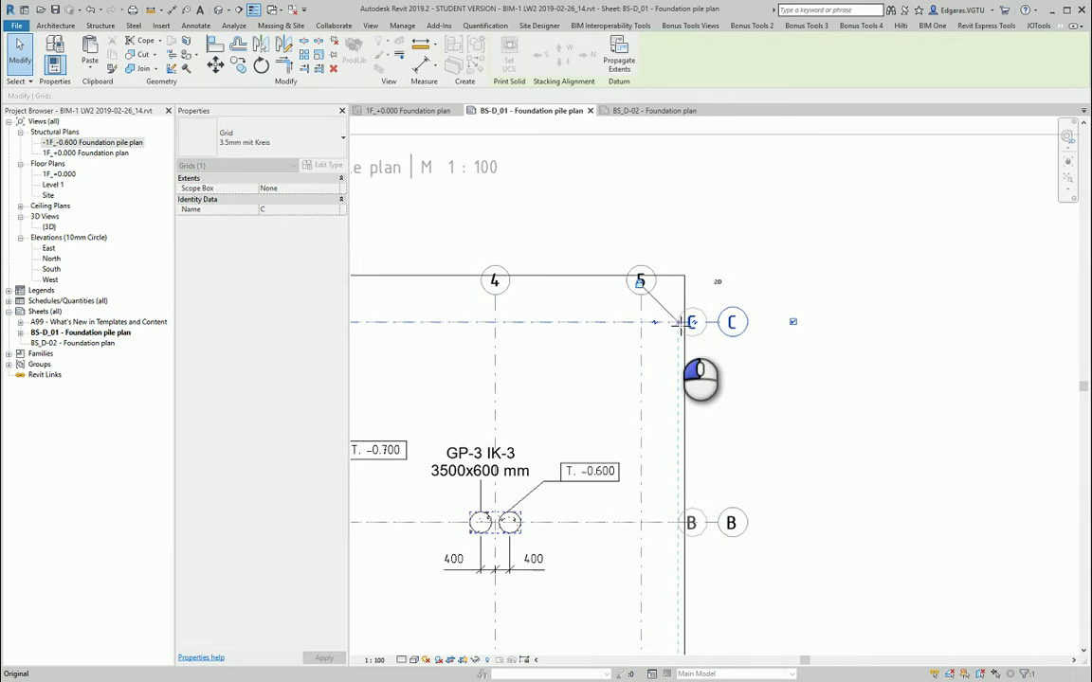
{"action": "left_click_drag", "start_coordinate": [756, 306], "coordinate": [849, 272]}
{"action": "double_click", "coordinate": [834, 274]}
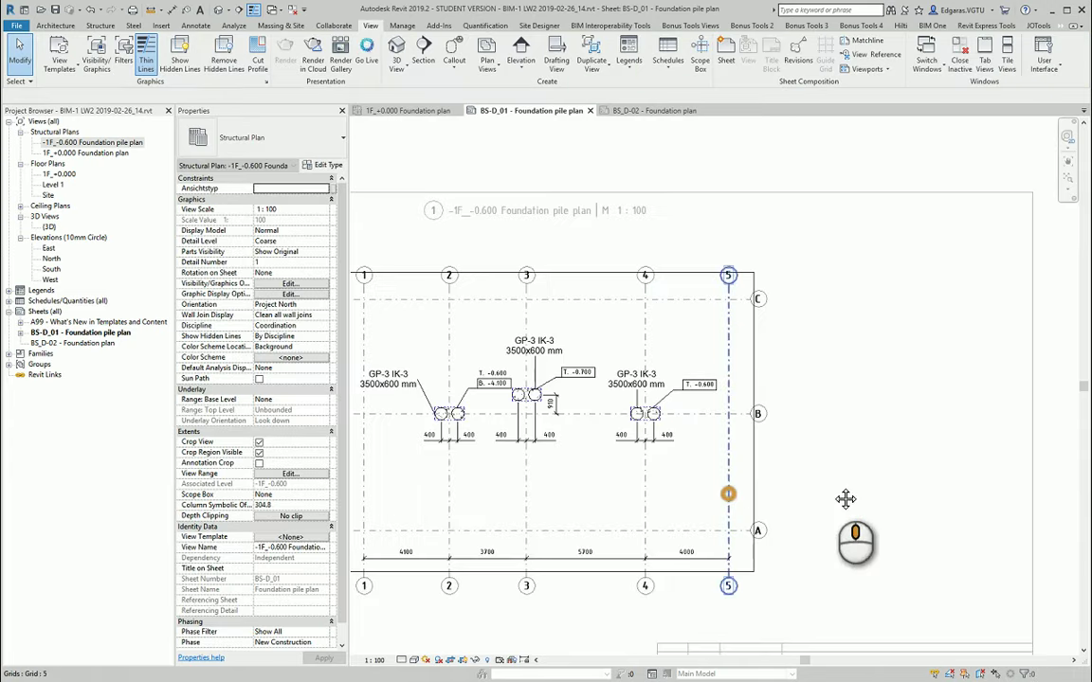
{"action": "scroll", "coordinate": [845, 498], "scroll_direction": "up", "scroll_amount": 1}
{"action": "left_click", "coordinate": [385, 439]}
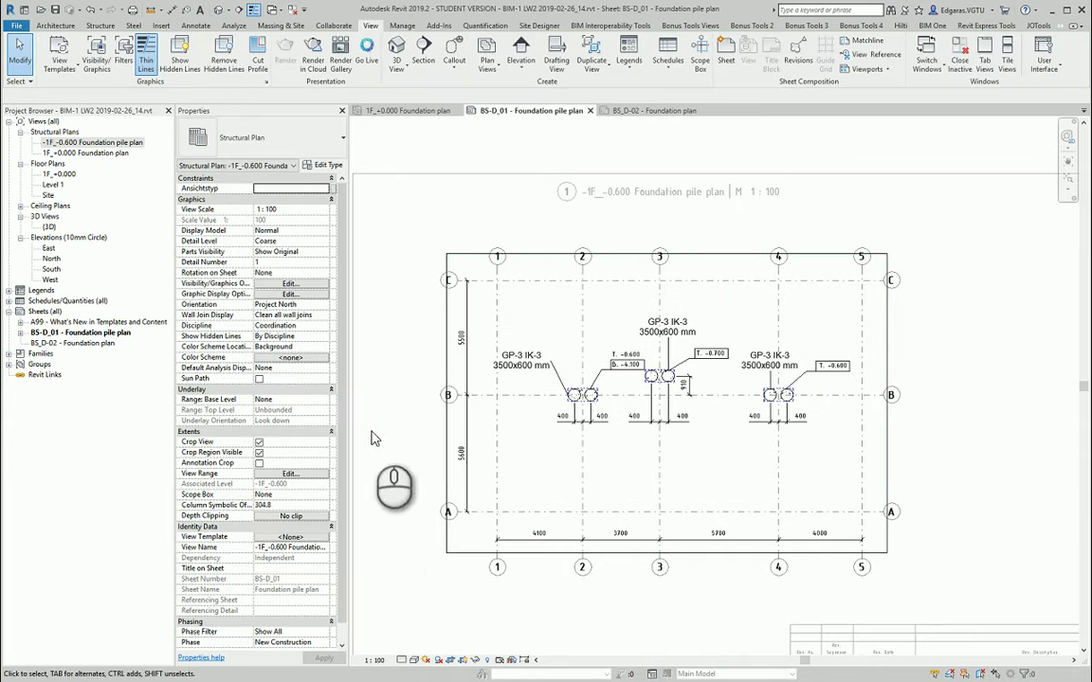
- Move the pile plan viewport's title down closer to the plan
{"action": "scroll", "coordinate": [449, 350], "scroll_direction": "down", "scroll_amount": 1}
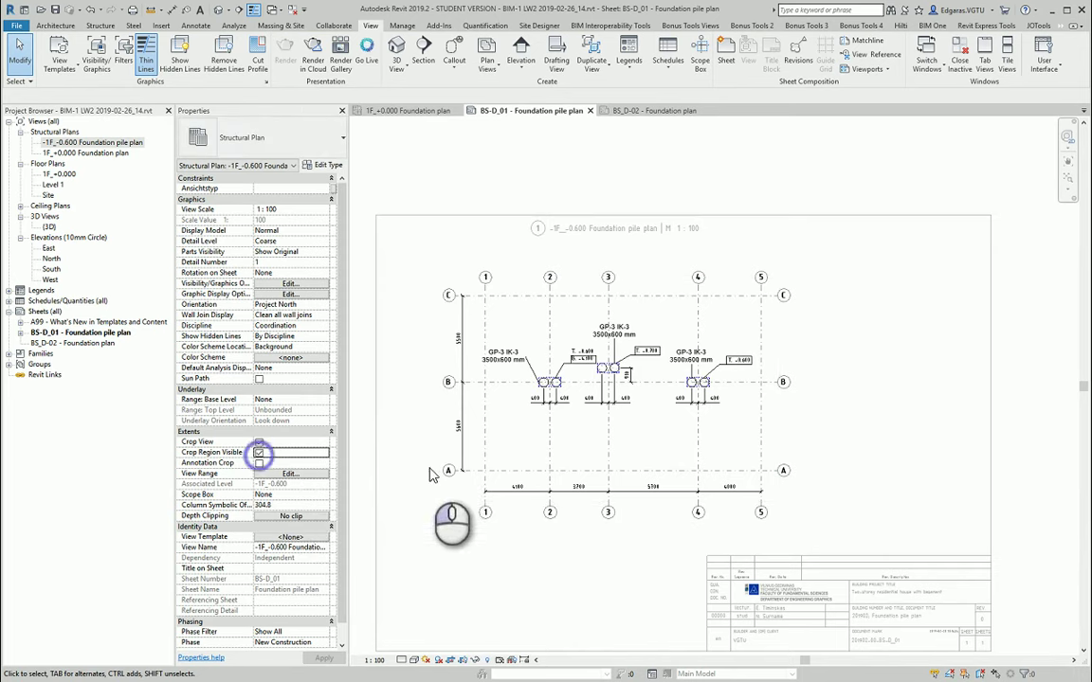
{"action": "left_click", "coordinate": [589, 592]}
{"action": "left_click_drag", "start_coordinate": [696, 224], "coordinate": [682, 253]}
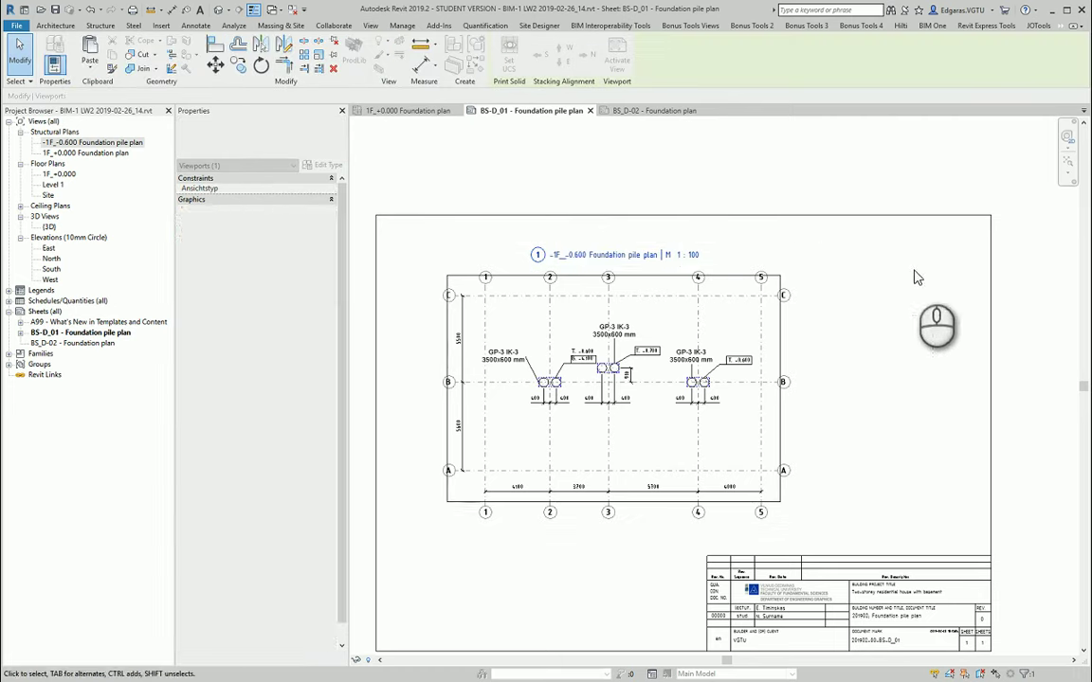
{"action": "scroll", "coordinate": [536, 284], "scroll_direction": "up", "scroll_amount": 2}
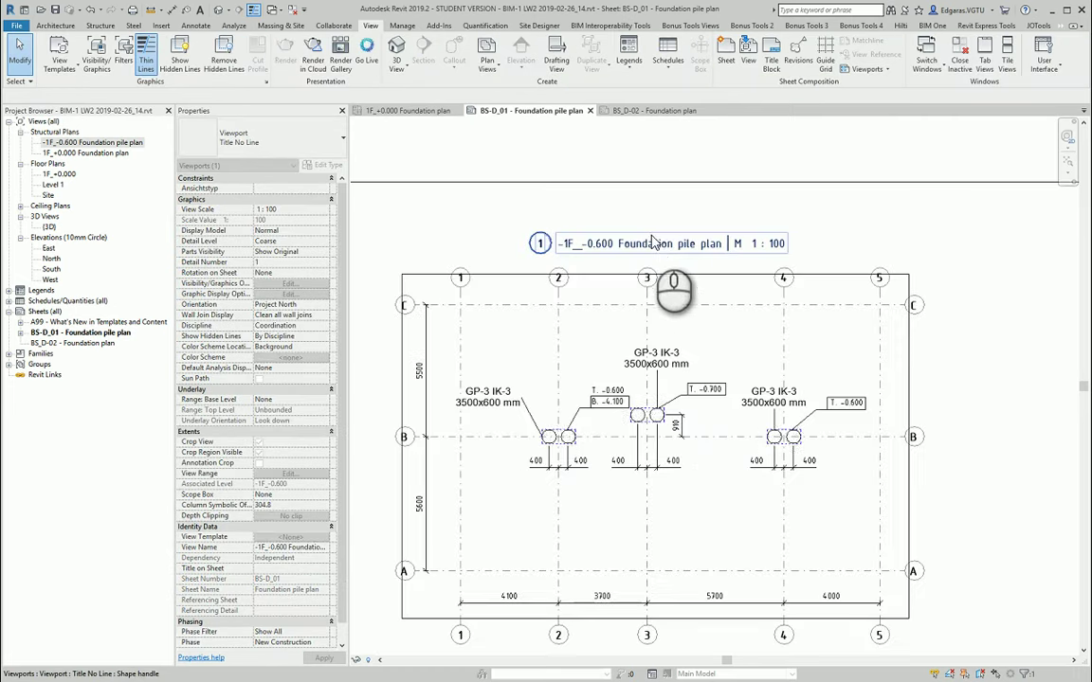
{"action": "key", "text": "Escape"}
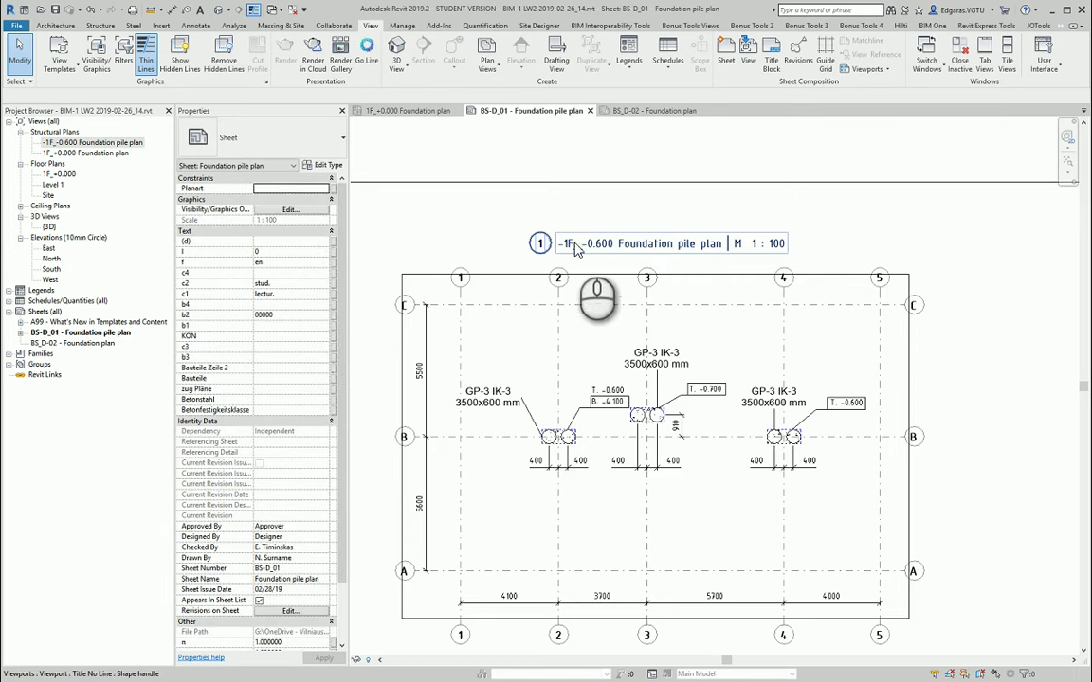
- Set the viewport's Title on Sheet to 'Foundation pile plan' and nudge the viewport down
{"action": "left_click", "coordinate": [650, 290]}
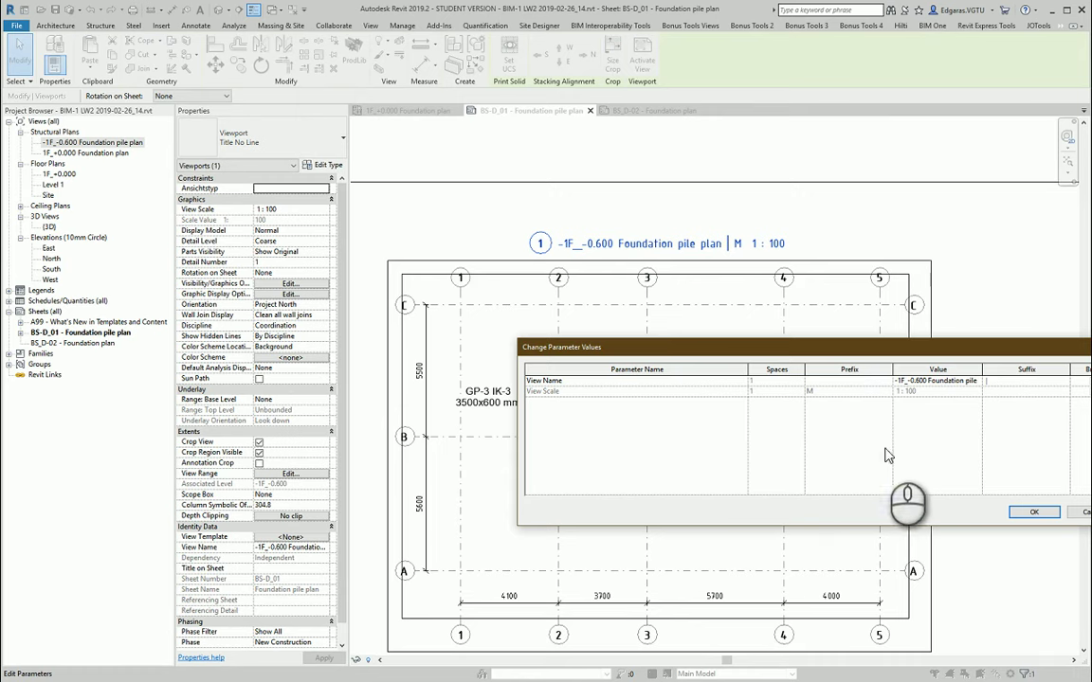
{"action": "left_click_drag", "start_coordinate": [932, 381], "coordinate": [1041, 380]}
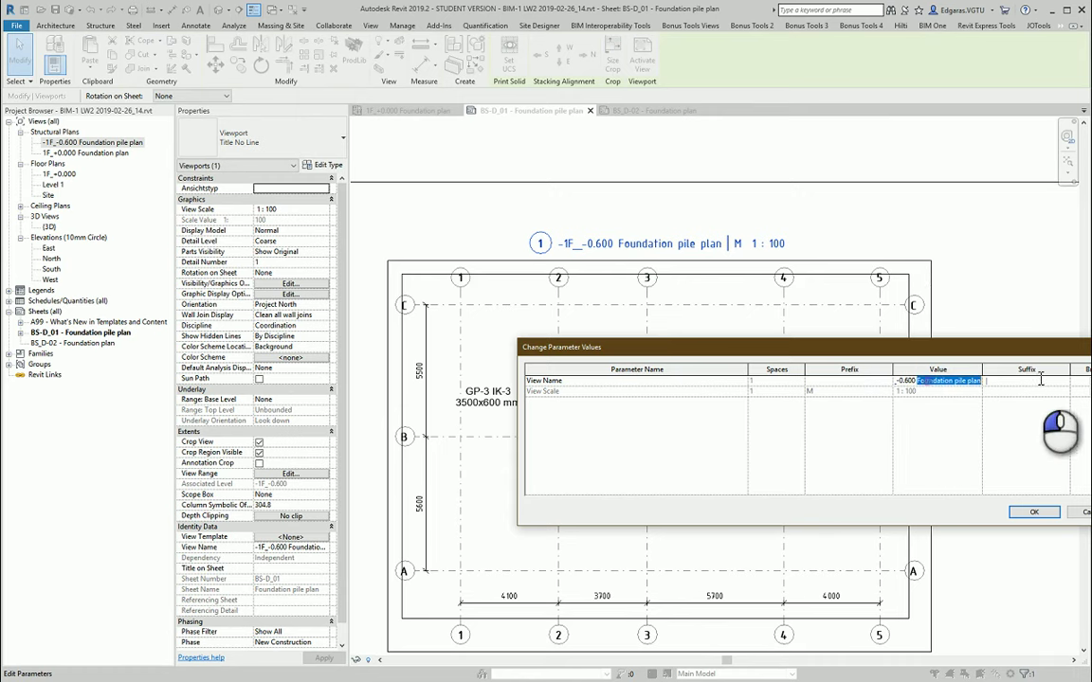
{"action": "left_click", "coordinate": [1080, 515]}
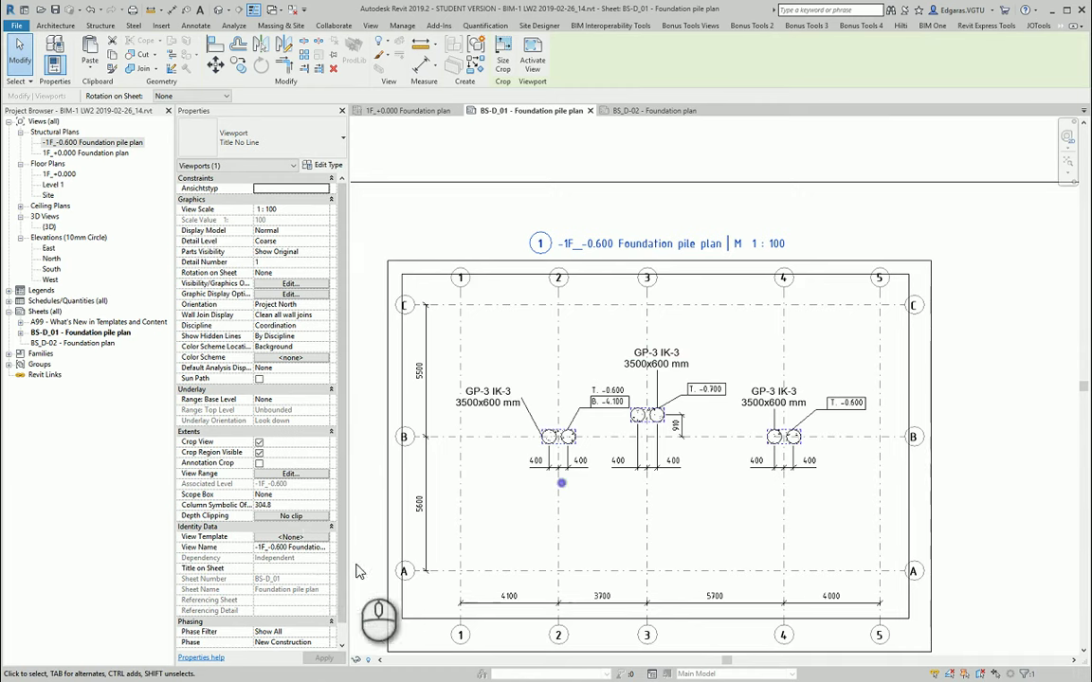
{"action": "left_click", "coordinate": [185, 571]}
{"action": "type", "text": "Foundation pile plan"}
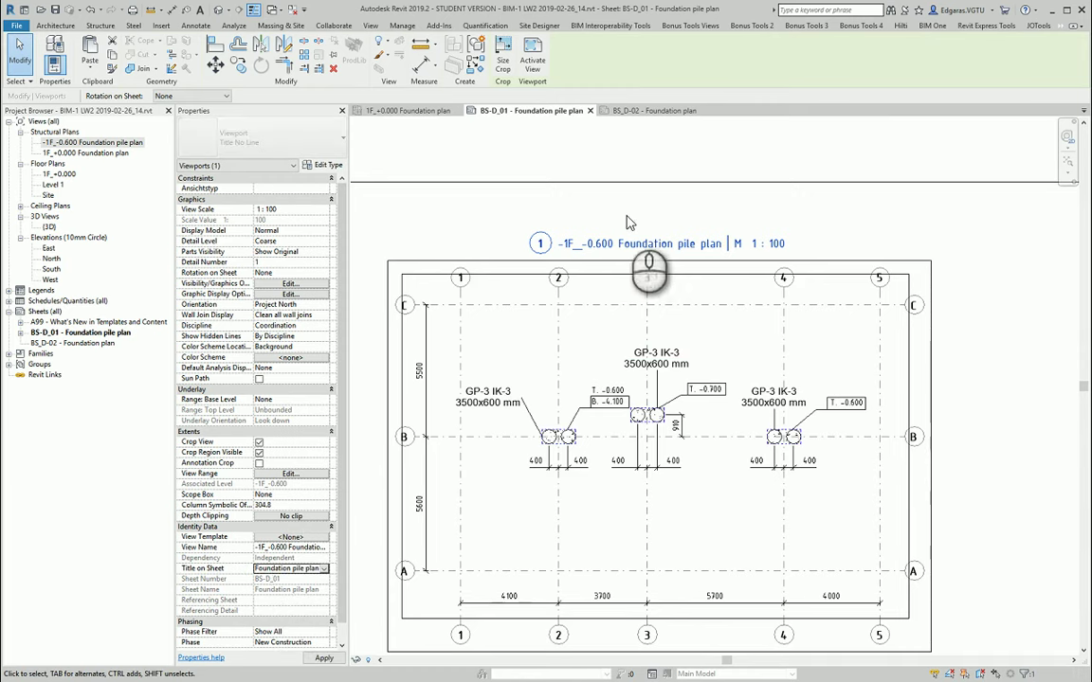
{"action": "left_click", "coordinate": [653, 196]}
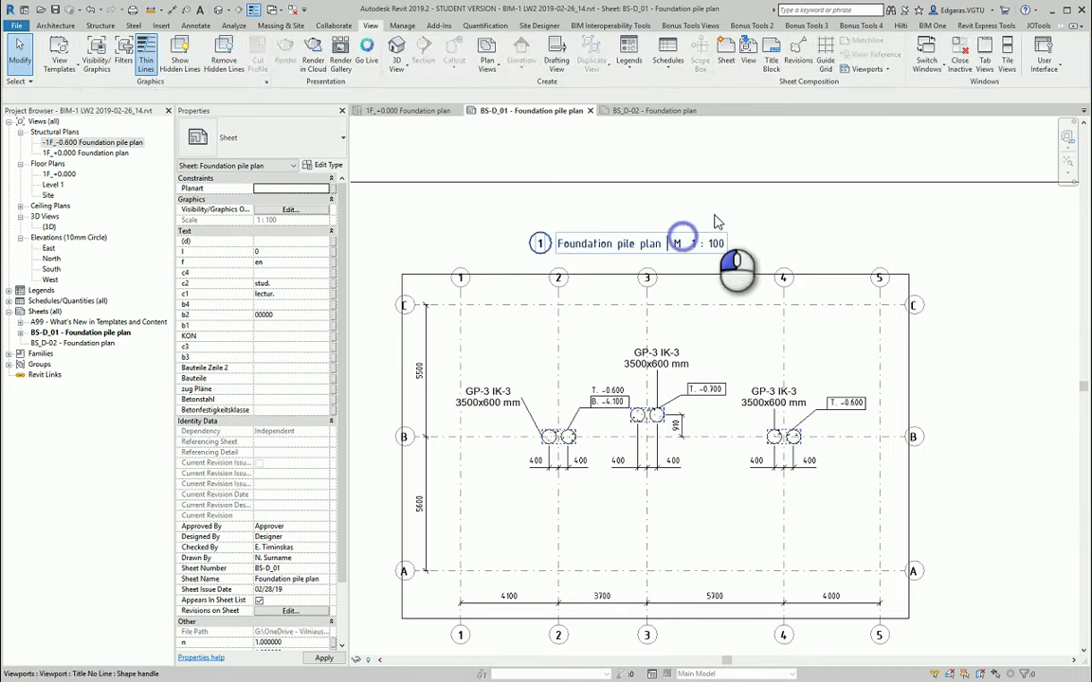
{"action": "left_click_drag", "start_coordinate": [717, 221], "coordinate": [709, 249]}
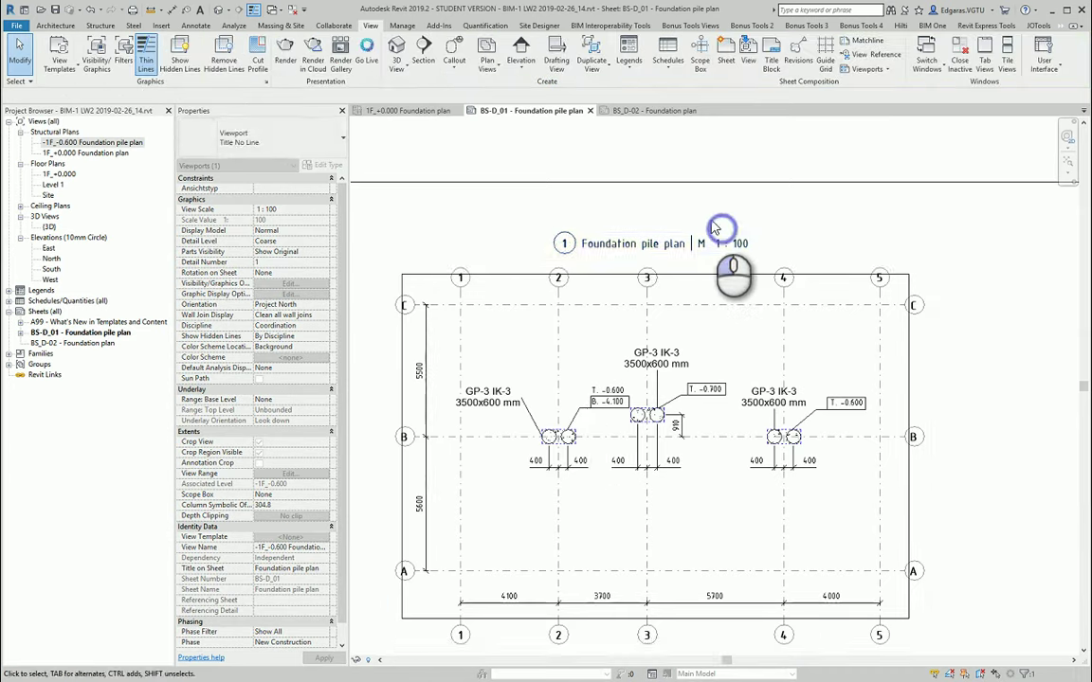
{"action": "left_click", "coordinate": [545, 237]}
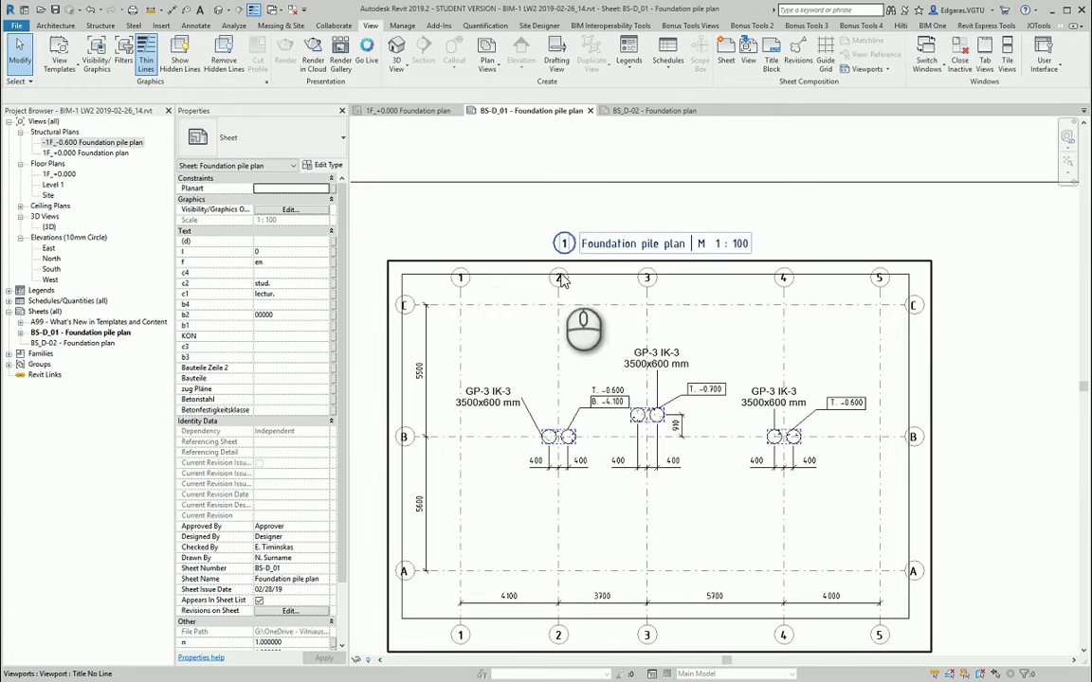
- Shift the pile plan viewport slightly up and left, checking its title label values
{"action": "scroll", "coordinate": [567, 273], "scroll_direction": "down", "scroll_amount": 1}
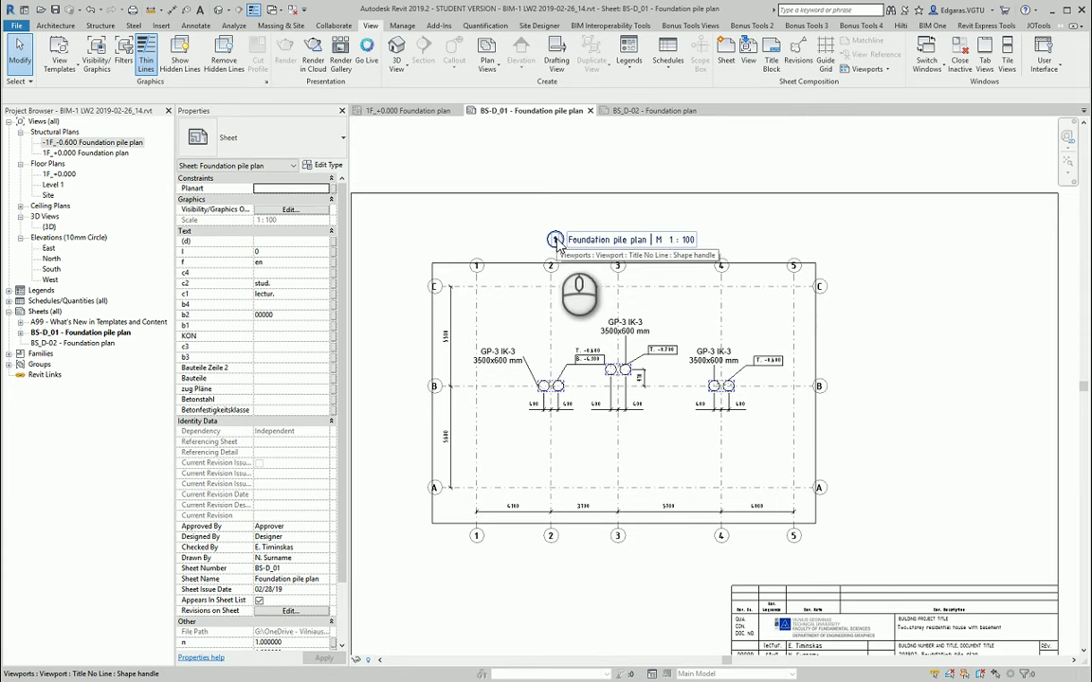
{"action": "left_click_drag", "start_coordinate": [605, 340], "coordinate": [590, 325]}
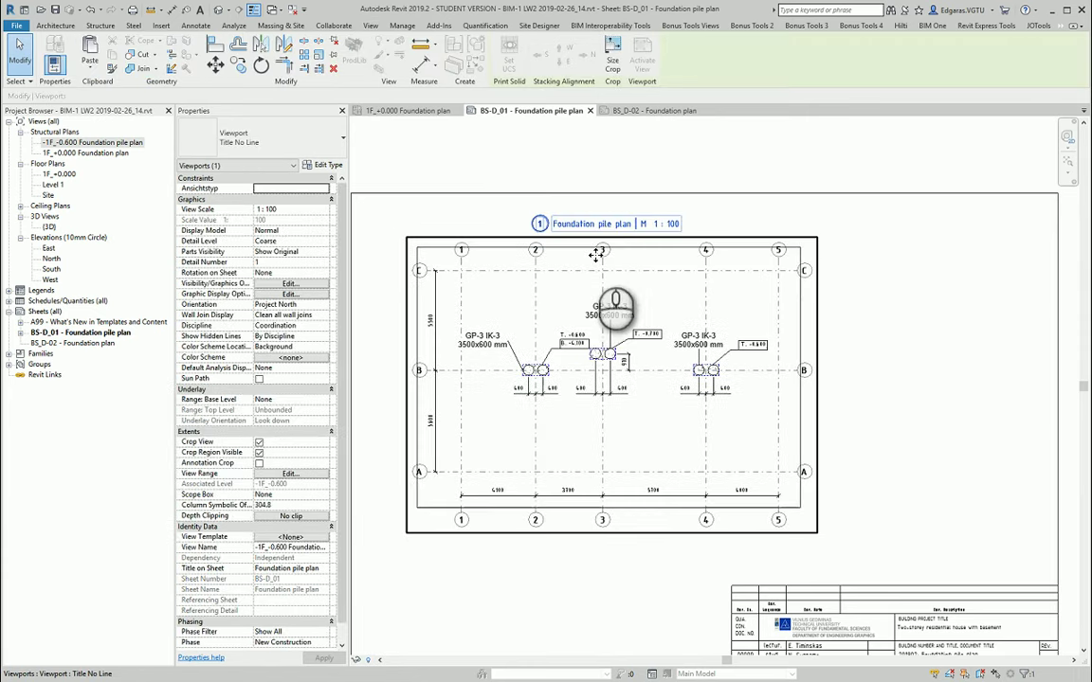
{"action": "left_click", "coordinate": [597, 254]}
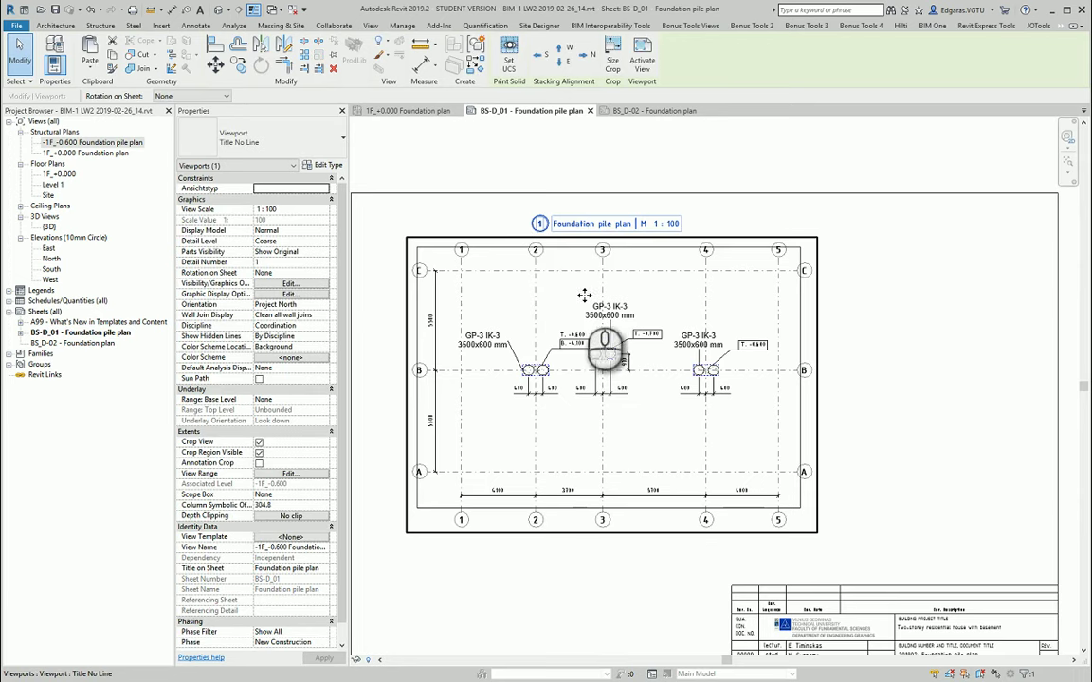
{"action": "left_click", "coordinate": [561, 234]}
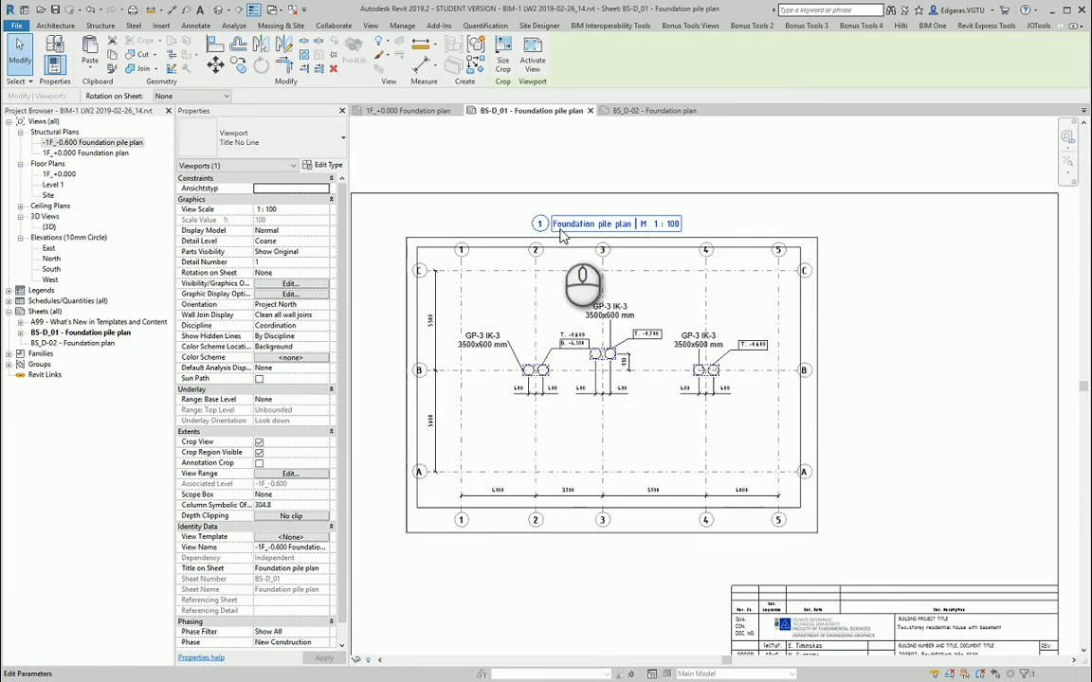
{"action": "left_click", "coordinate": [651, 227]}
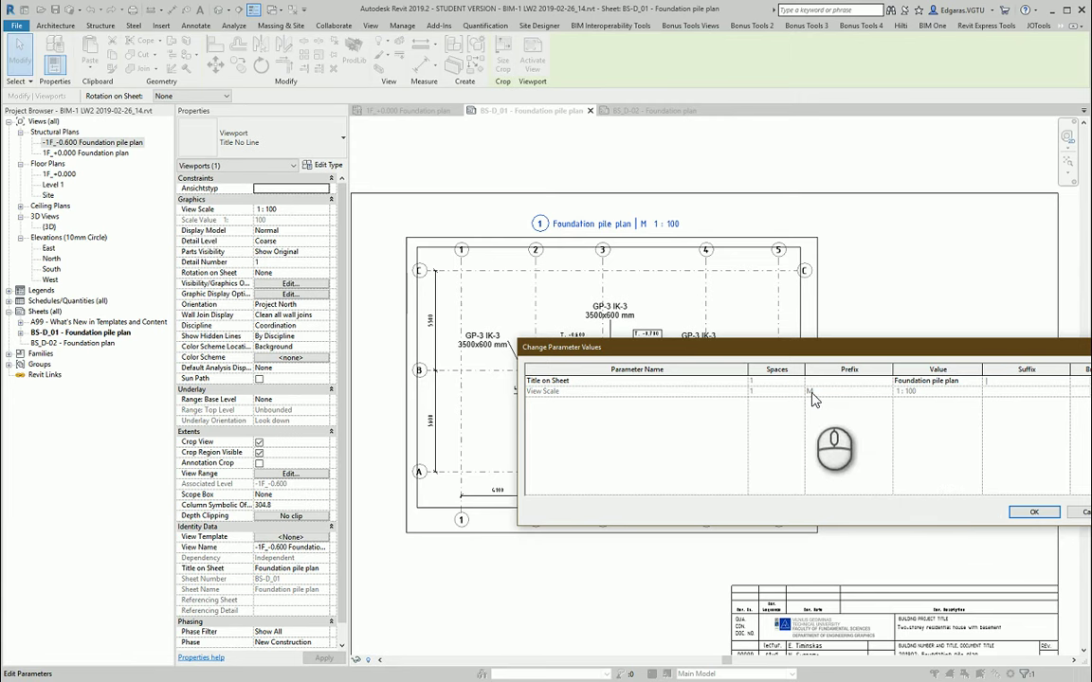
{"action": "left_click", "coordinate": [1074, 515]}
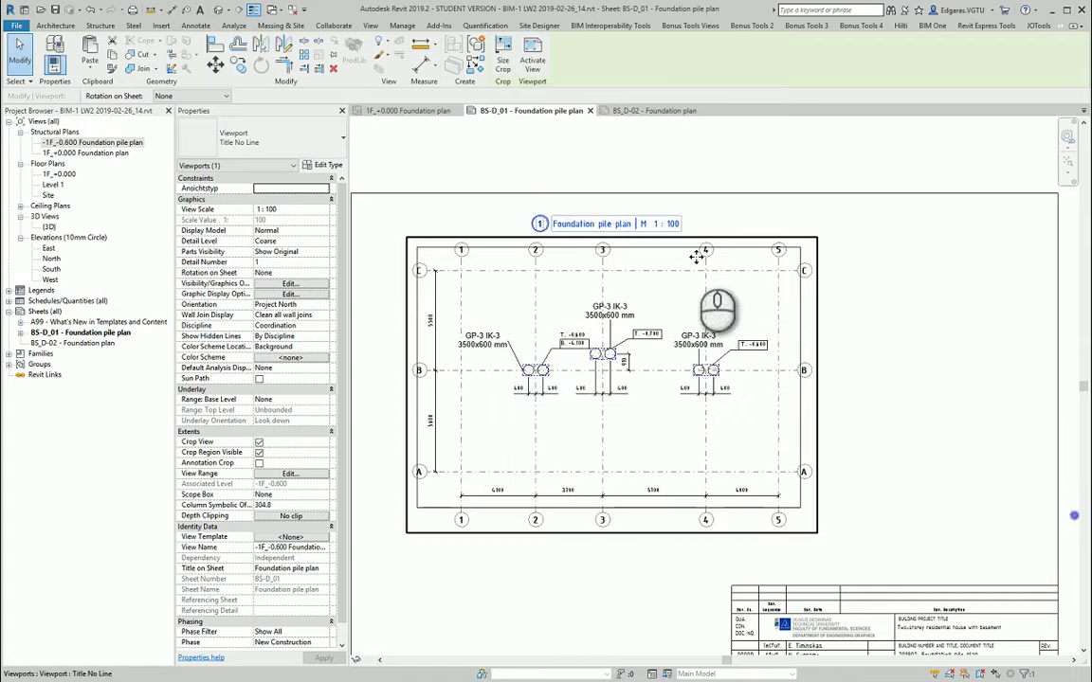
{"action": "left_click", "coordinate": [890, 383]}
- Hide the pile plan viewport's crop boundary
{"action": "mouse_move", "coordinate": [856, 575]}
{"action": "middle_mouse_down"}
{"action": "mouse_move", "coordinate": [856, 471]}
{"action": "mouse_move", "coordinate": [861, 546]}
{"action": "middle_mouse_up"}
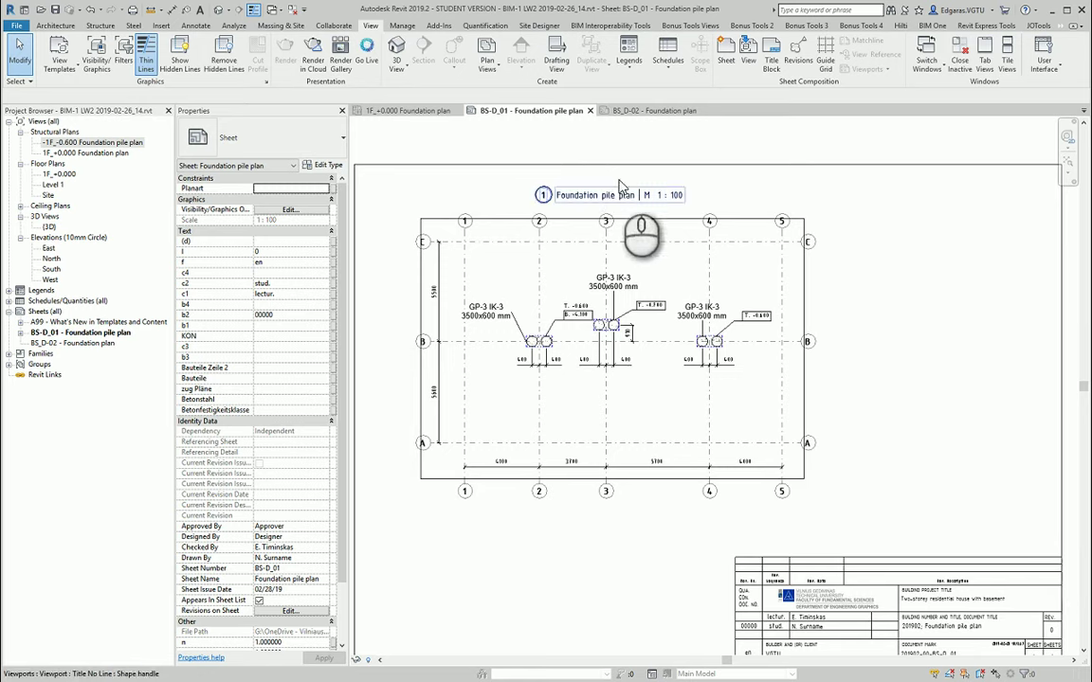
{"action": "scroll", "coordinate": [644, 213], "scroll_direction": "down", "scroll_amount": 2}
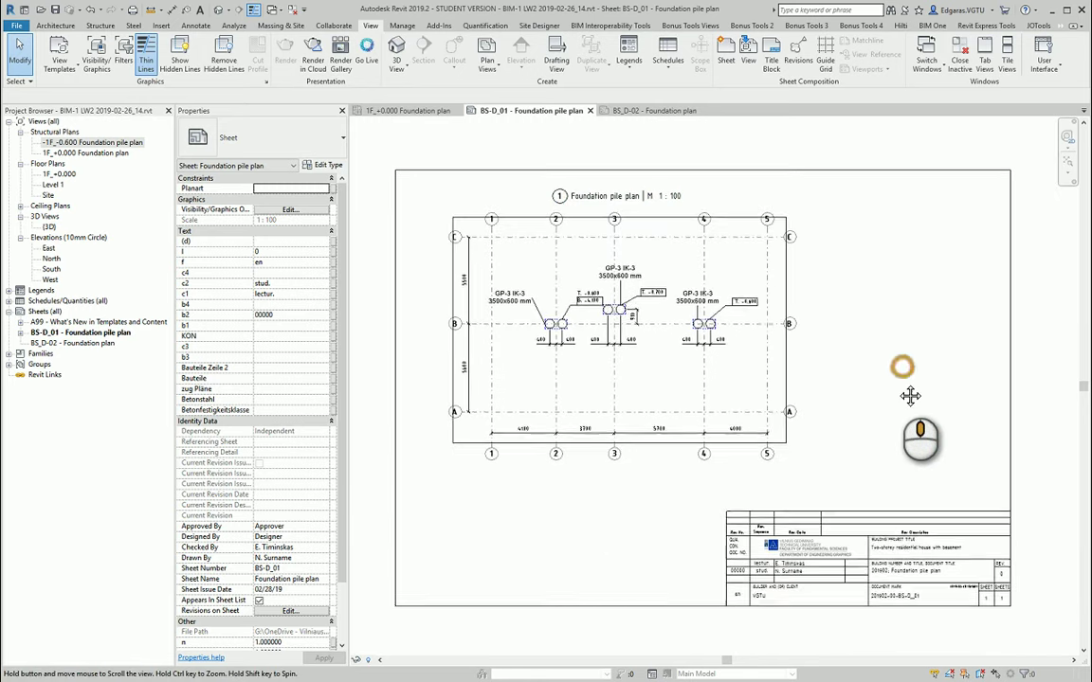
{"action": "middle_click_drag", "start_coordinate": [909, 396], "coordinate": [905, 409]}
{"action": "left_click", "coordinate": [568, 375]}
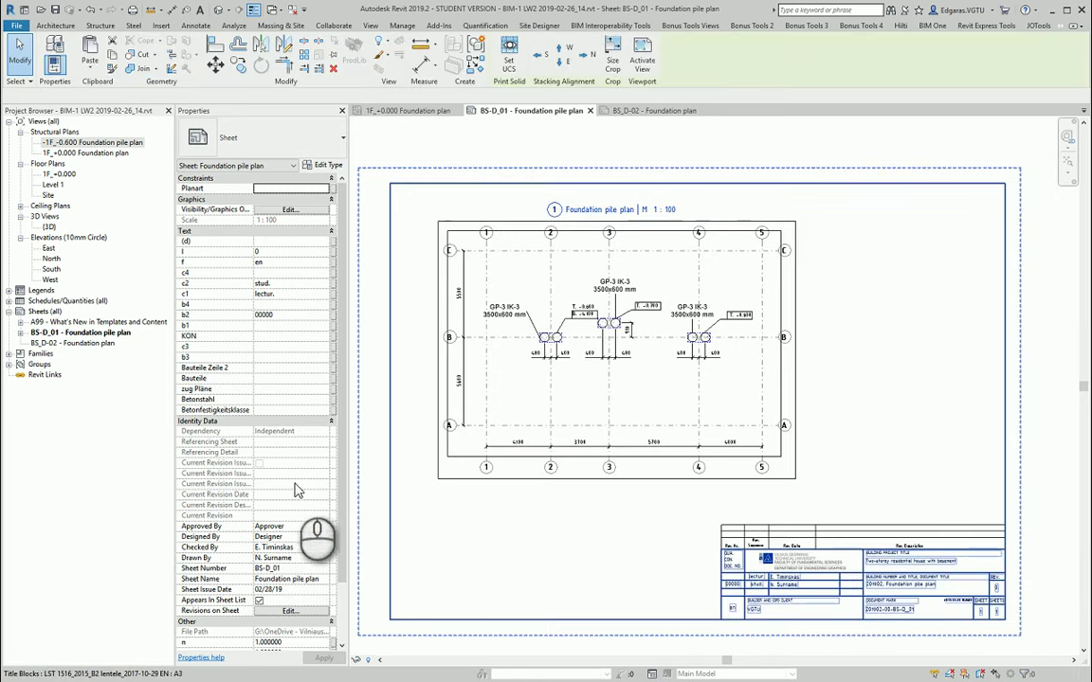
{"action": "left_click", "coordinate": [569, 355]}
{"action": "left_click", "coordinate": [258, 452]}
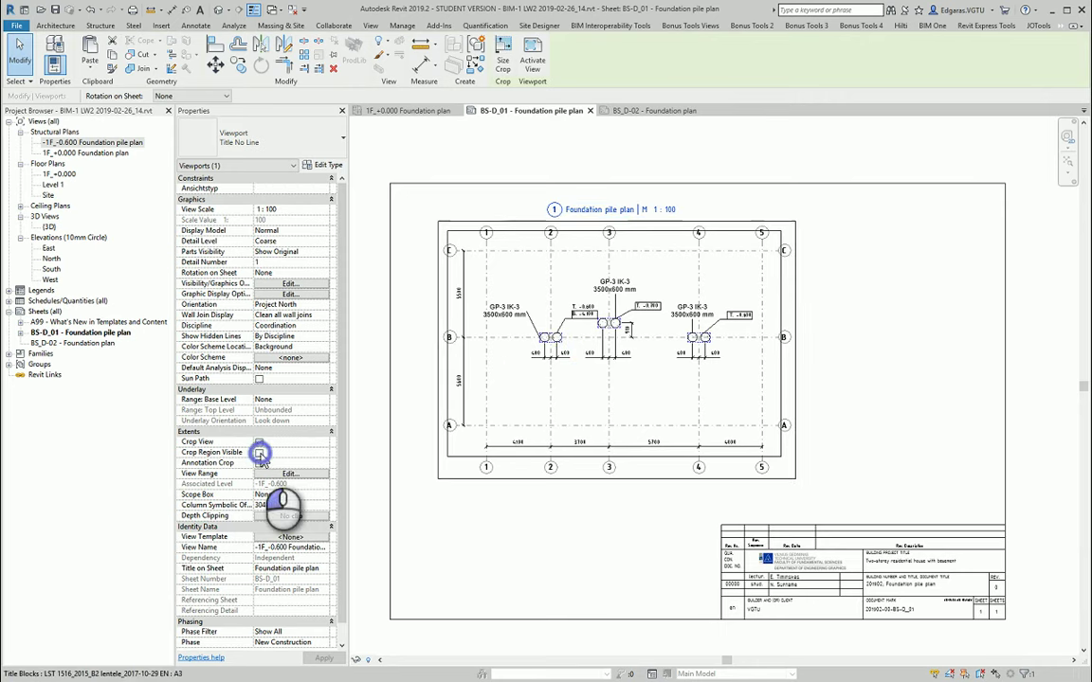
{"action": "left_click", "coordinate": [547, 528]}
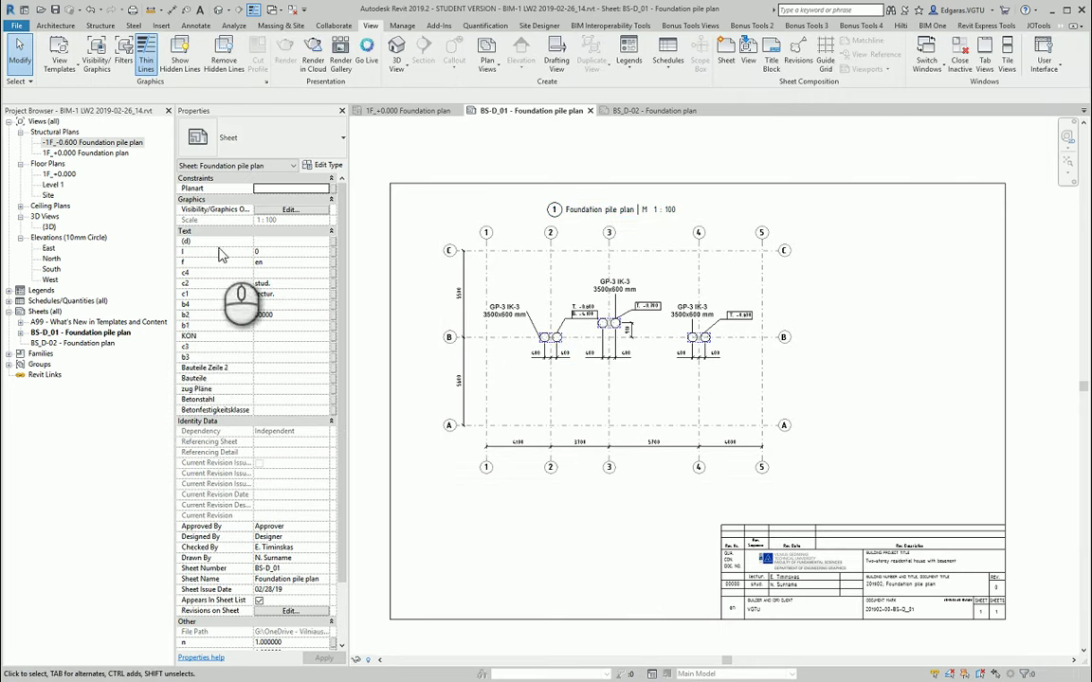
- Open sheet BS_D-02 and place the 1F_+0.000 Foundation plan on it
{"action": "double_click", "coordinate": [92, 343]}
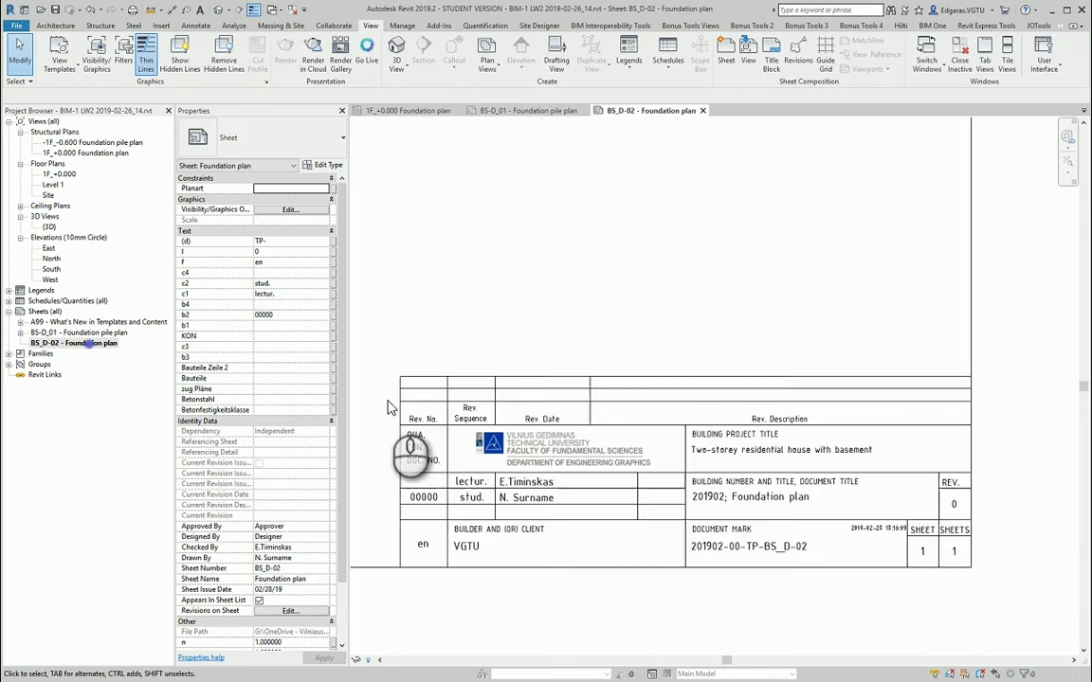
{"action": "scroll", "coordinate": [562, 296], "scroll_direction": "down", "scroll_amount": 2}
{"action": "middle_click", "coordinate": [735, 446]}
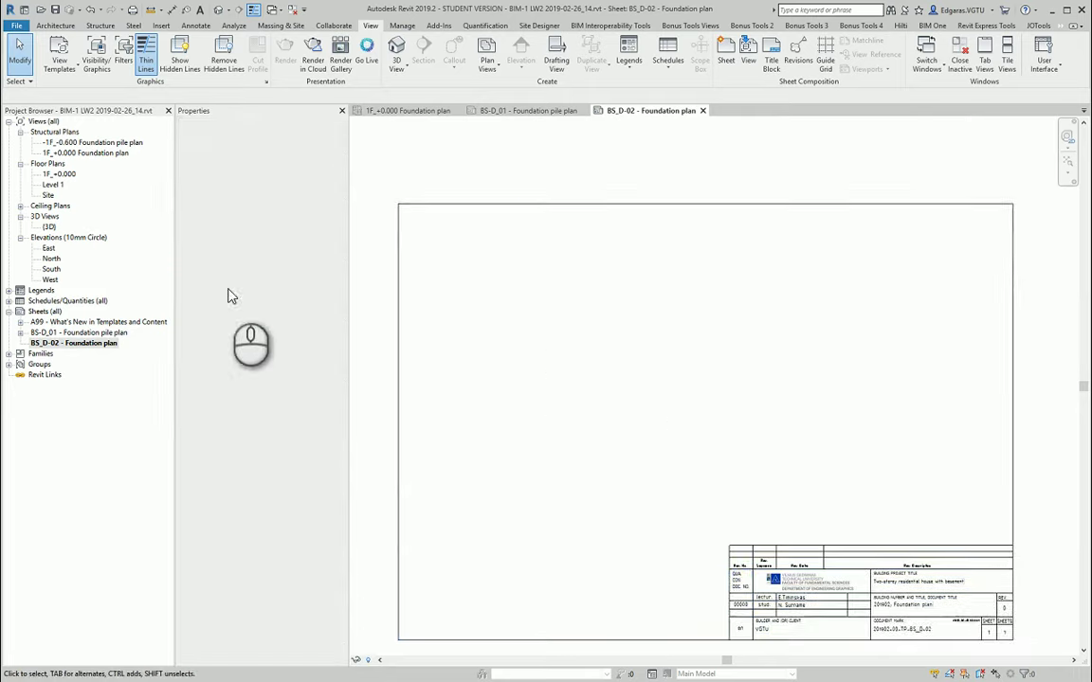
{"action": "left_click", "coordinate": [83, 152]}
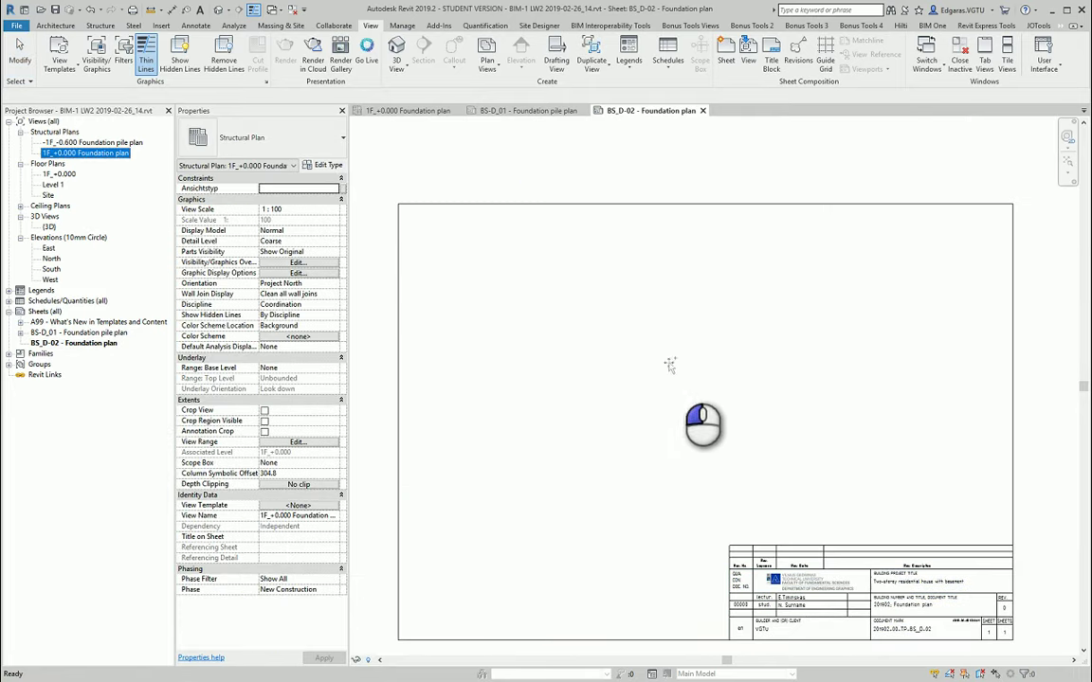
{"action": "left_click_drag", "start_coordinate": [656, 396], "coordinate": [653, 395]}
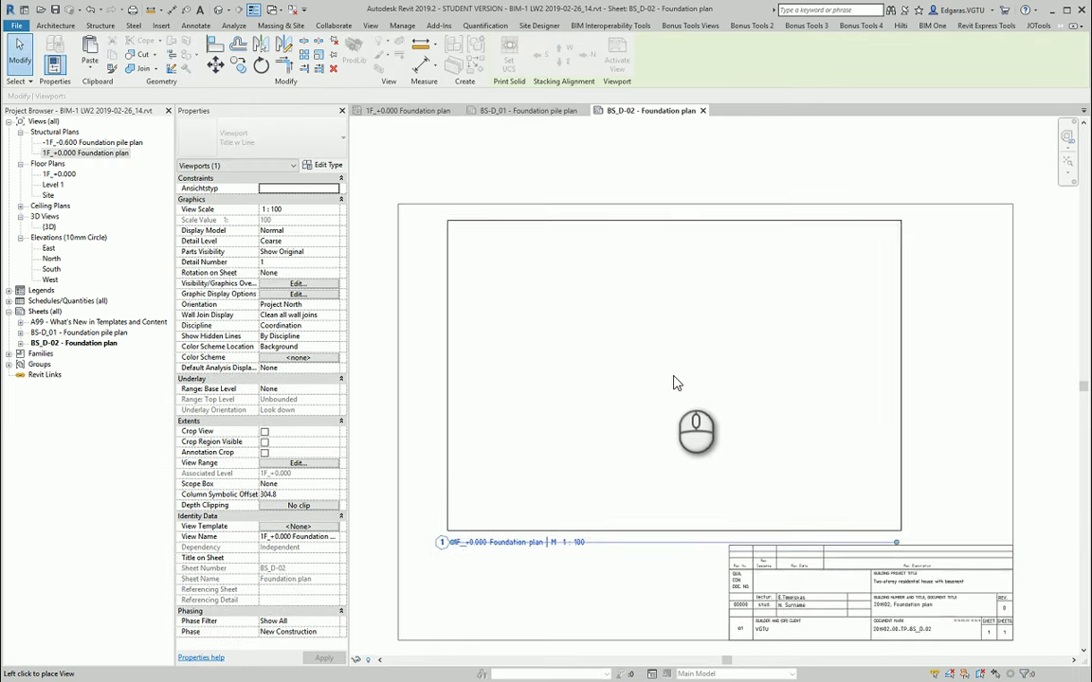
{"action": "left_click", "coordinate": [657, 389]}
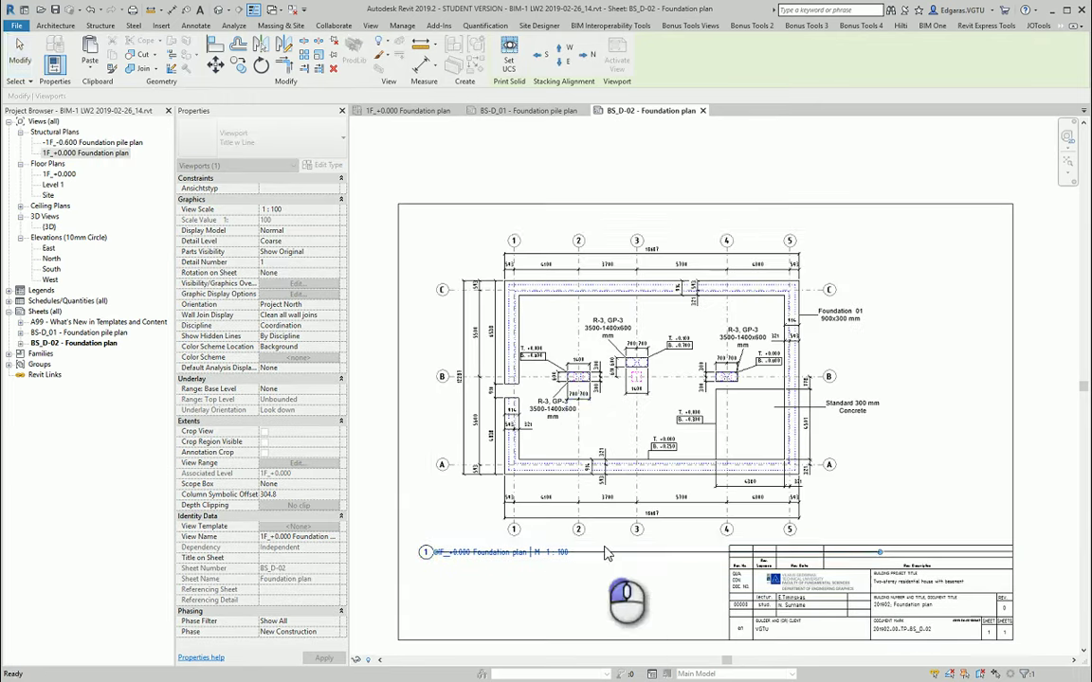
- Set the new viewport's type to Title No Line
{"action": "left_click", "coordinate": [242, 140]}
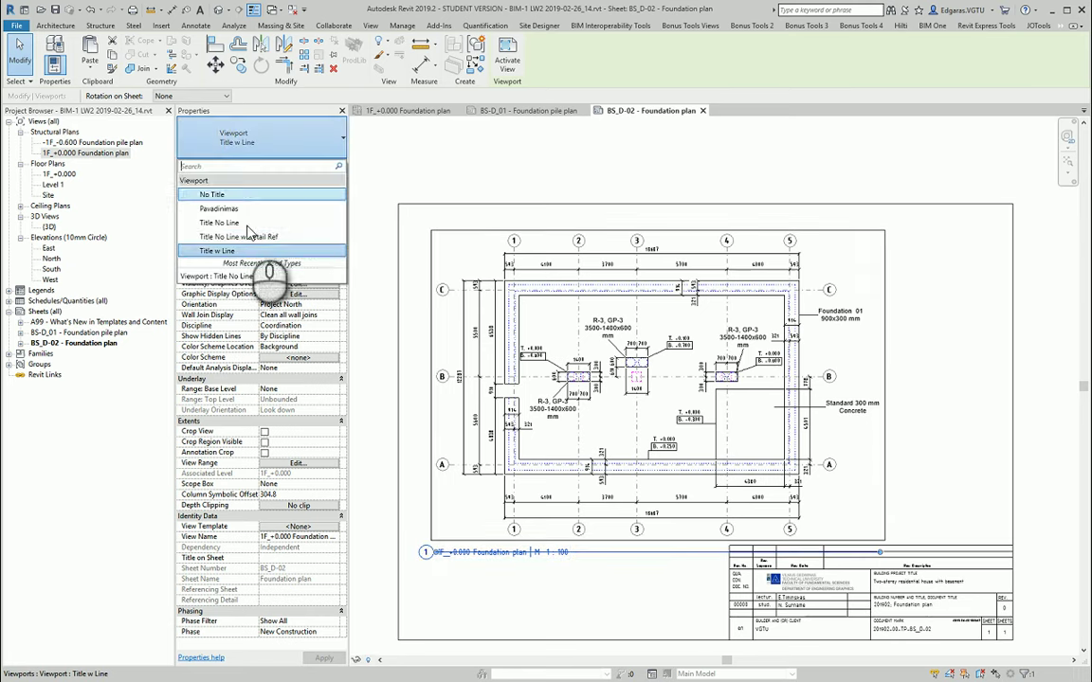
{"action": "left_click", "coordinate": [266, 221]}
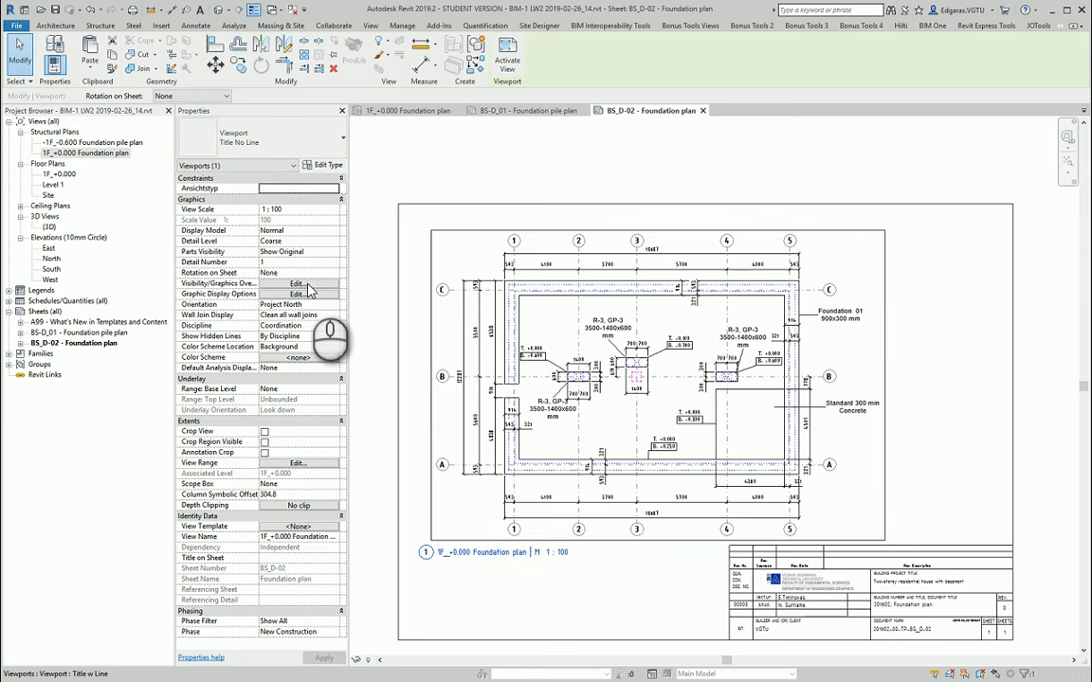
{"action": "left_click", "coordinate": [517, 552]}
- Move the viewport up inside the sheet border and take 'Foundation plan' from its view name
{"action": "mouse_move", "coordinate": [516, 552]}
{"action": "left_mouse_down"}
{"action": "mouse_move", "coordinate": [678, 216]}
{"action": "mouse_move", "coordinate": [673, 227]}
{"action": "left_mouse_up"}
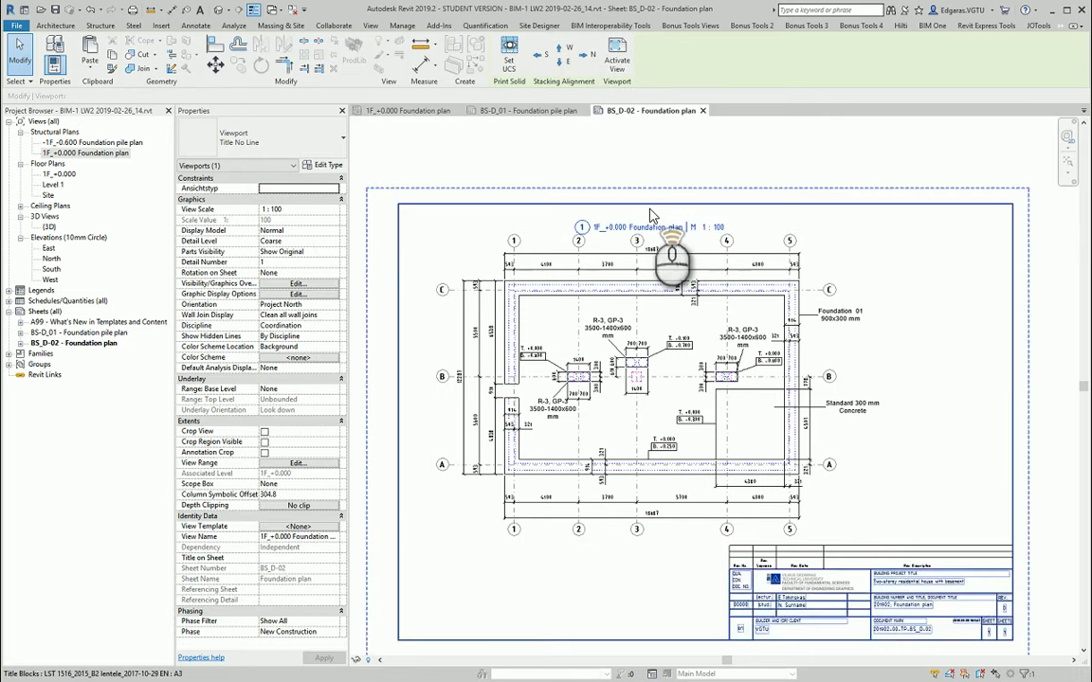
{"action": "scroll", "coordinate": [651, 216], "scroll_direction": "up", "scroll_amount": 3}
{"action": "double_click", "coordinate": [588, 232]}
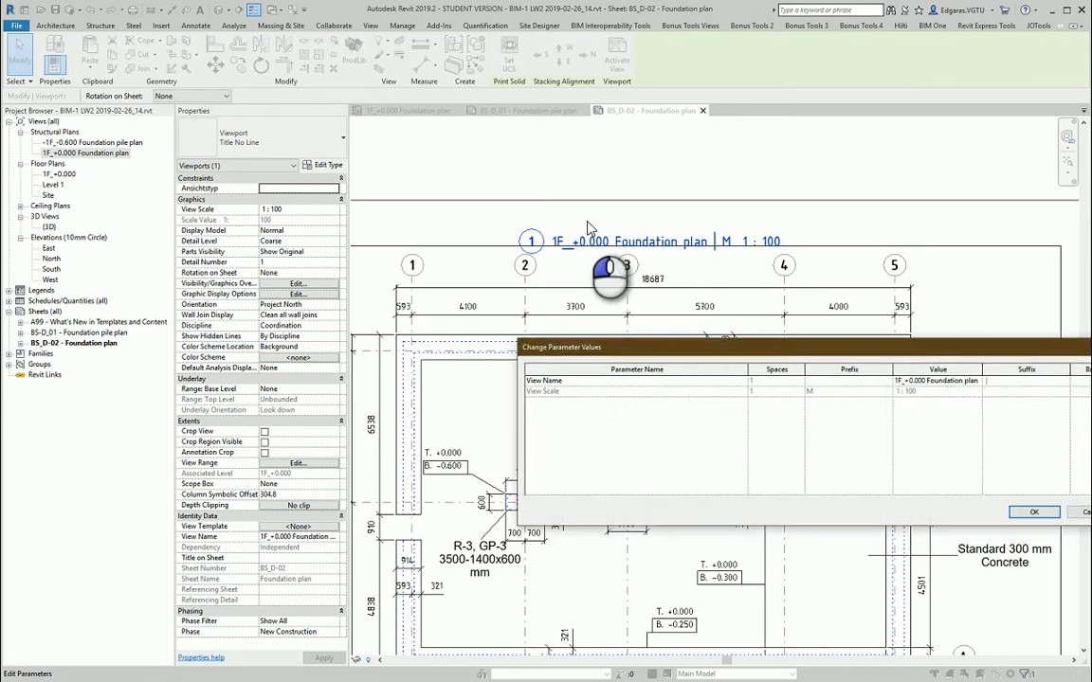
{"action": "left_click", "coordinate": [933, 380]}
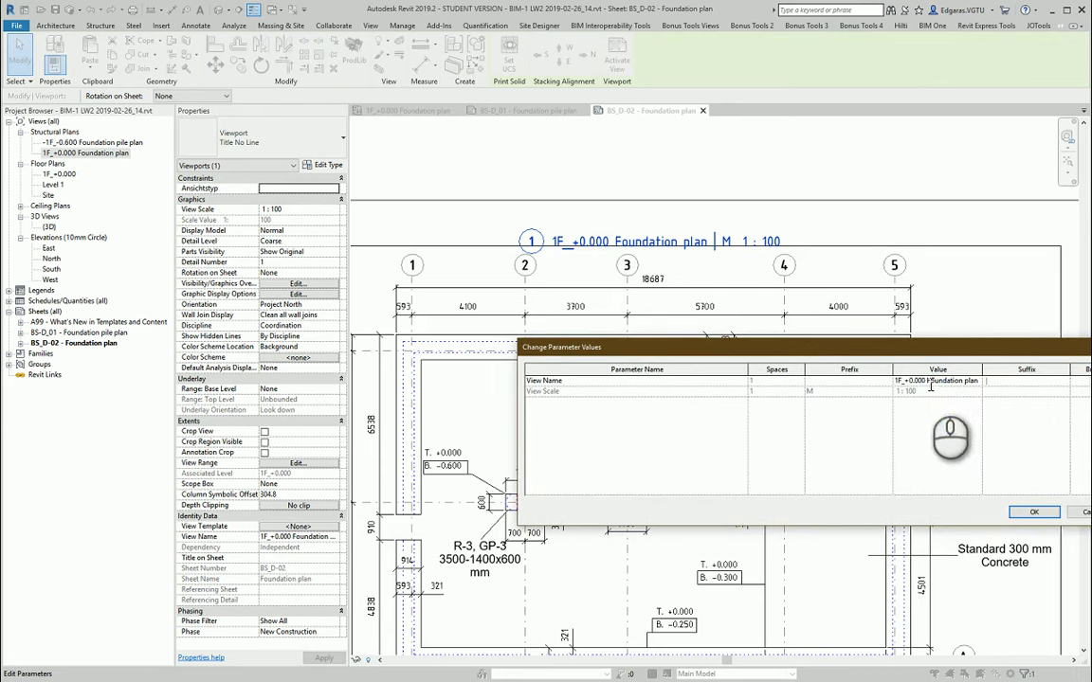
{"action": "left_click_drag", "start_coordinate": [930, 383], "coordinate": [1024, 380]}
{"action": "key", "text": "ctrl+c"}
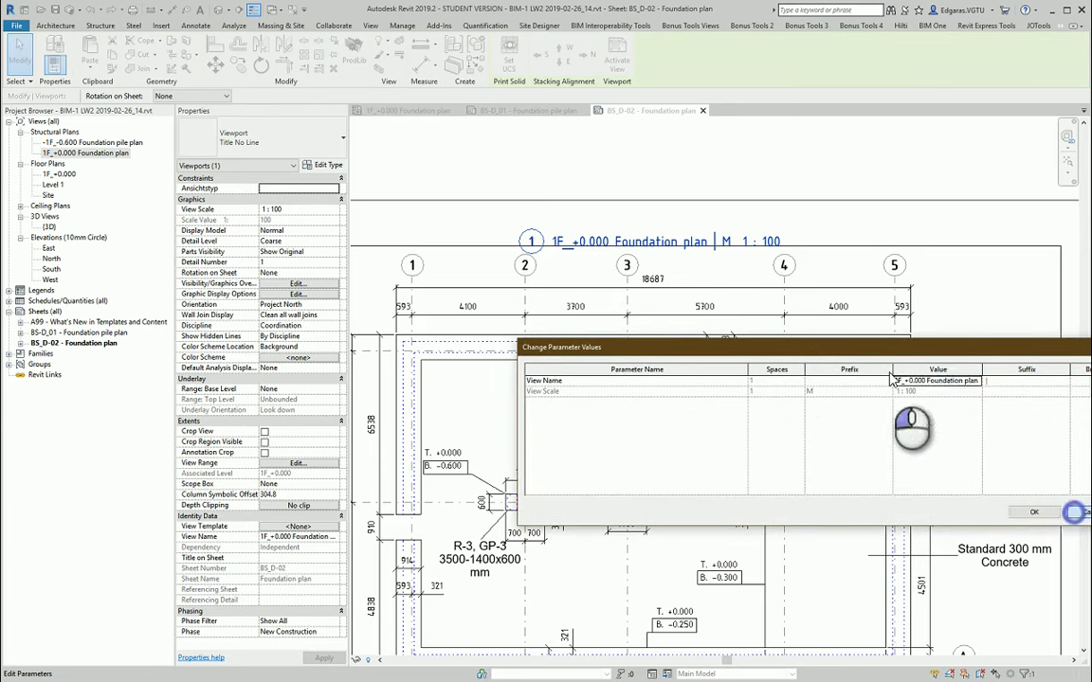
{"action": "left_click", "coordinate": [1034, 511]}
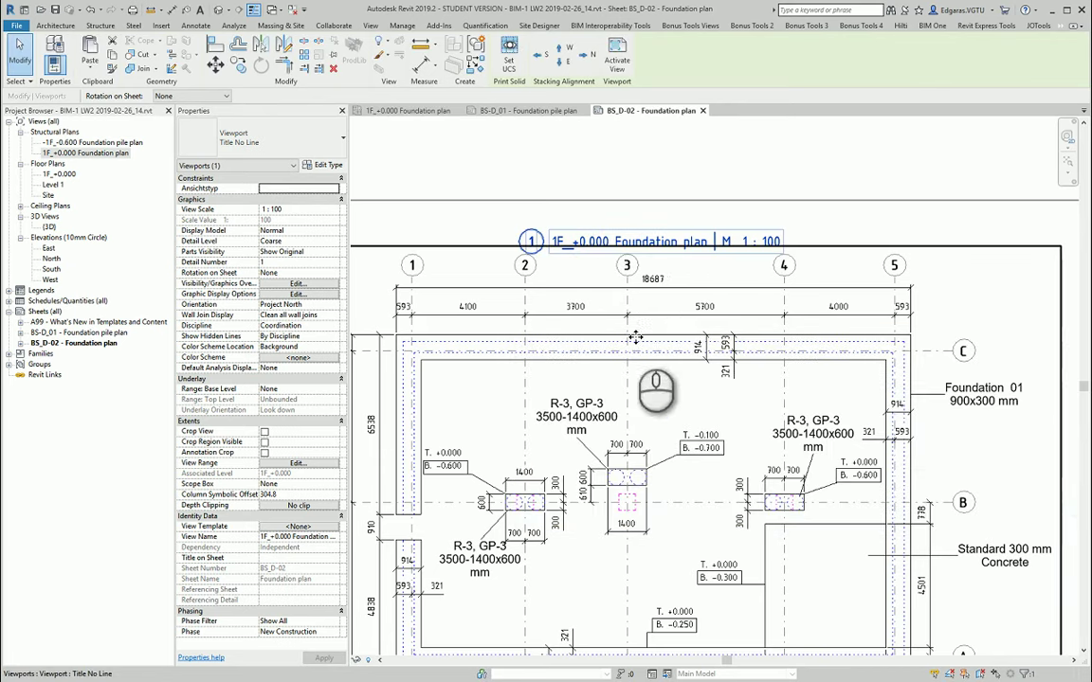
- Set Title on Sheet to 'Foundation plan' and move the title above the plan
{"action": "left_click", "coordinate": [294, 558]}
{"action": "key", "text": "ctrl+v"}
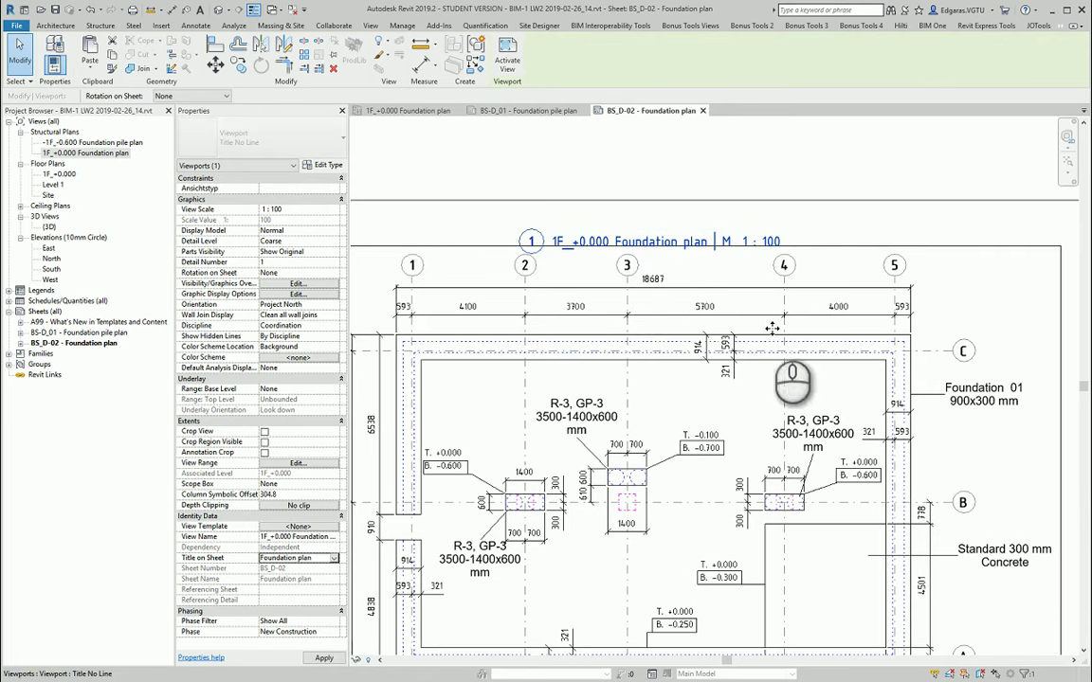
{"action": "left_click", "coordinate": [692, 299]}
{"action": "left_click_drag", "start_coordinate": [585, 244], "coordinate": [606, 215]}
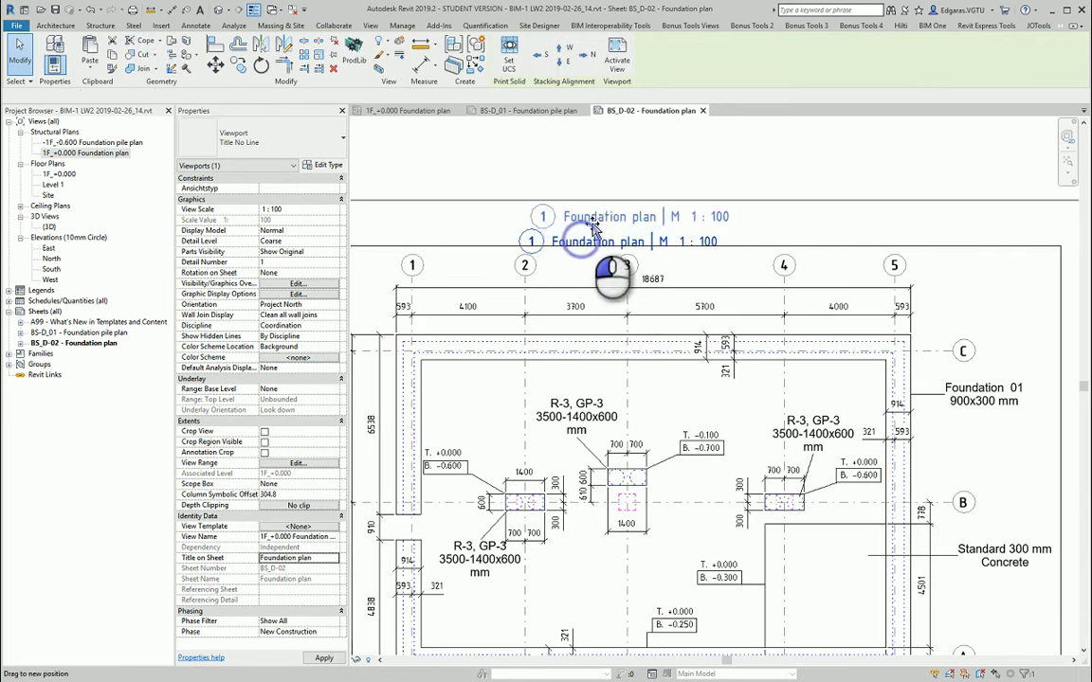
{"action": "scroll", "coordinate": [615, 194], "scroll_direction": "down", "scroll_amount": 3}
- Activate the foundation plan viewport, turn on Crop View and select the crop boundary
{"action": "double_click", "coordinate": [652, 396]}
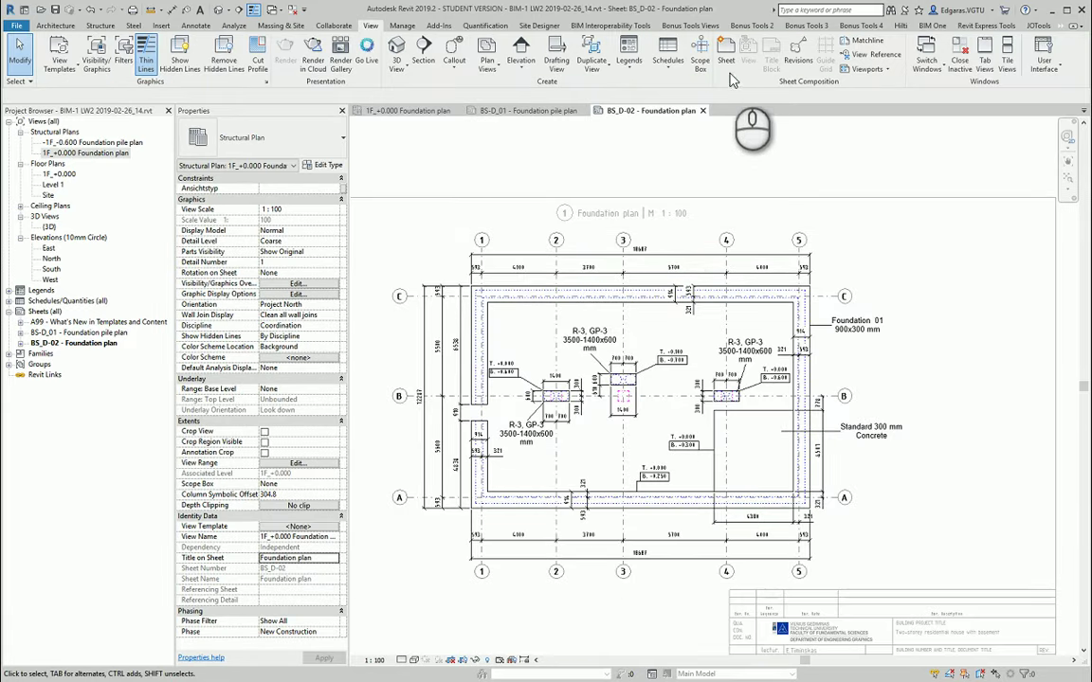
{"action": "left_click", "coordinate": [264, 431]}
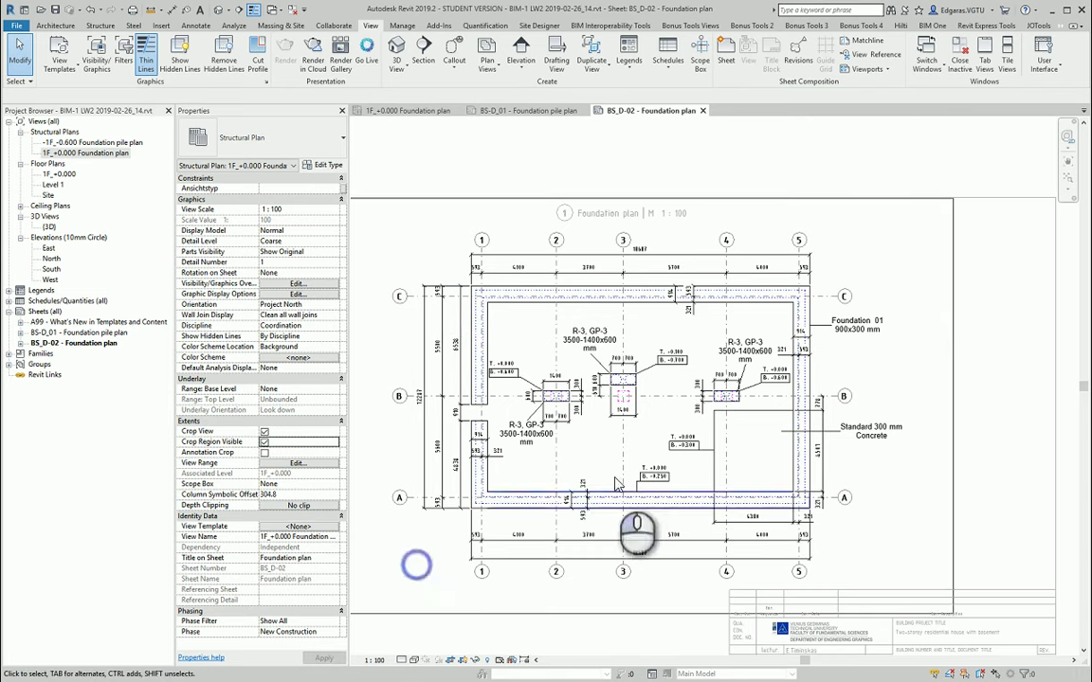
{"action": "scroll", "coordinate": [853, 417], "scroll_direction": "down", "scroll_amount": 3}
{"action": "left_click", "coordinate": [889, 488]}
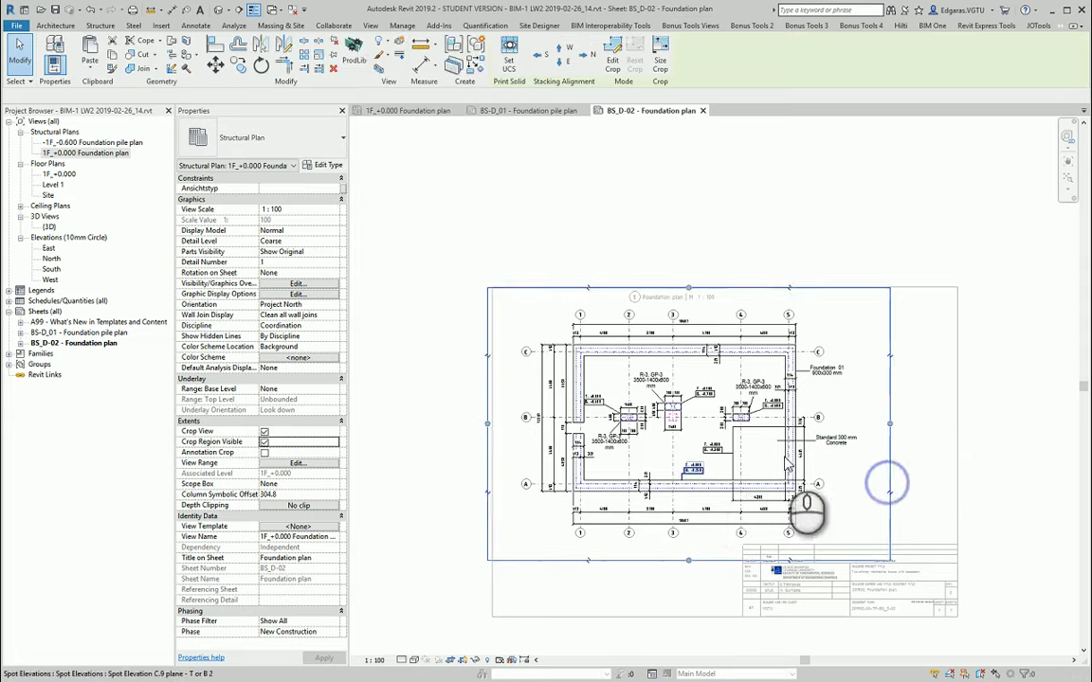
{"action": "scroll", "coordinate": [948, 445], "scroll_direction": "up", "scroll_amount": 2}
- Drag the right, top, left and bottom crop edges tightly around the plan
{"action": "left_click_drag", "start_coordinate": [949, 411], "coordinate": [846, 414]}
{"action": "left_click_drag", "start_coordinate": [630, 230], "coordinate": [627, 276]}
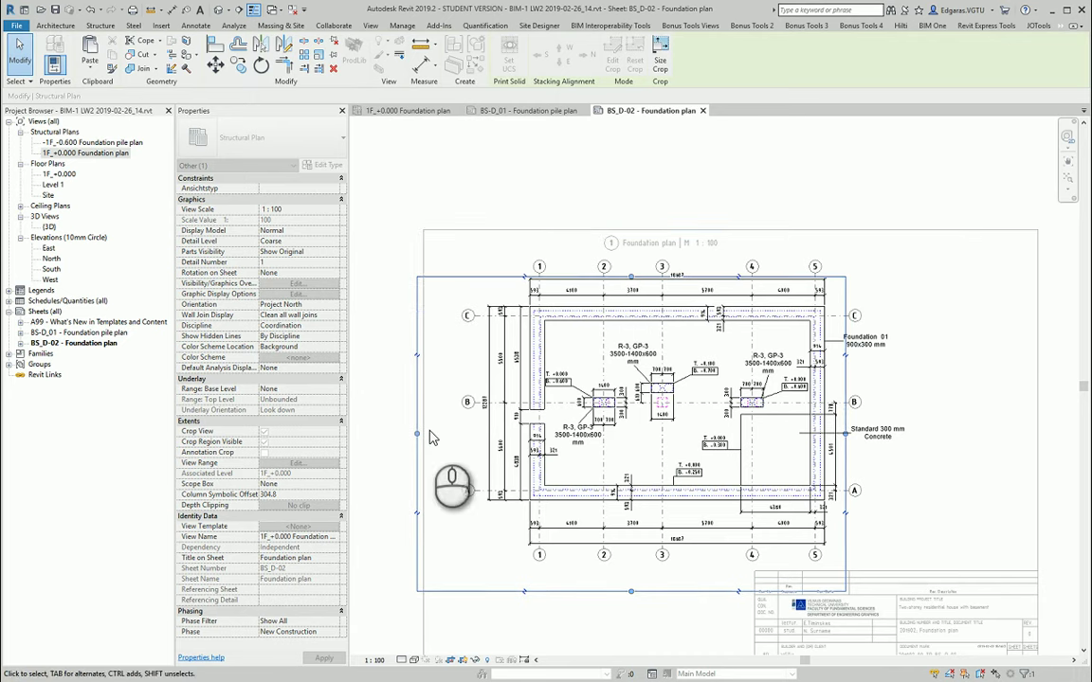
{"action": "left_click_drag", "start_coordinate": [417, 434], "coordinate": [483, 432]}
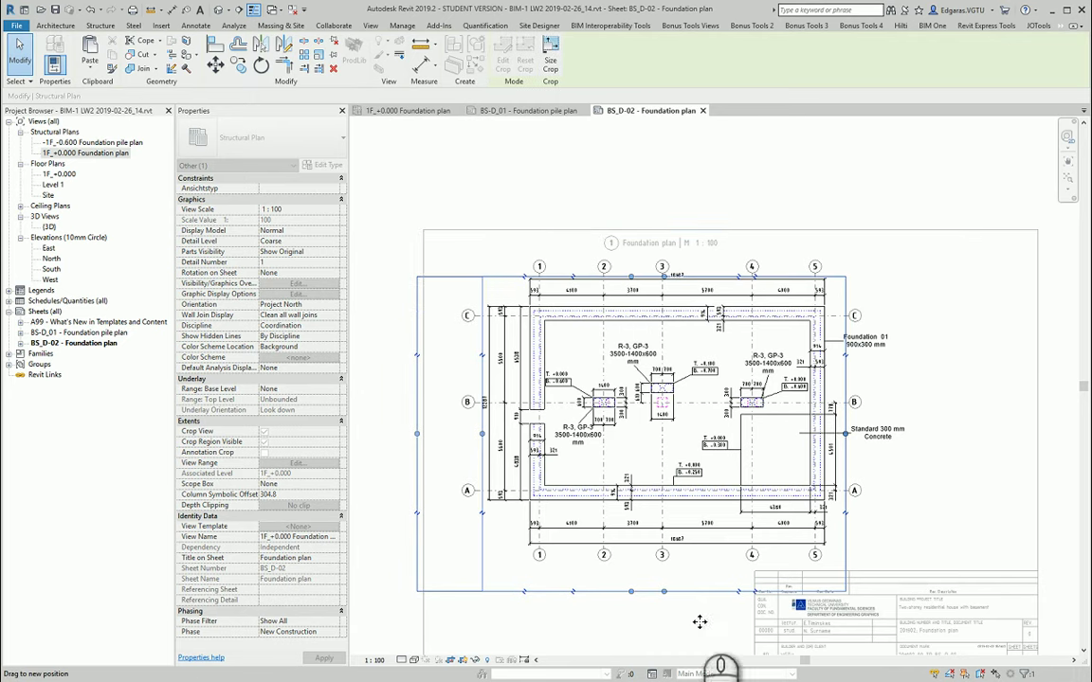
{"action": "mouse_move", "coordinate": [665, 591]}
{"action": "left_mouse_down"}
{"action": "mouse_move", "coordinate": [692, 551]}
{"action": "mouse_move", "coordinate": [607, 567]}
{"action": "left_mouse_up"}
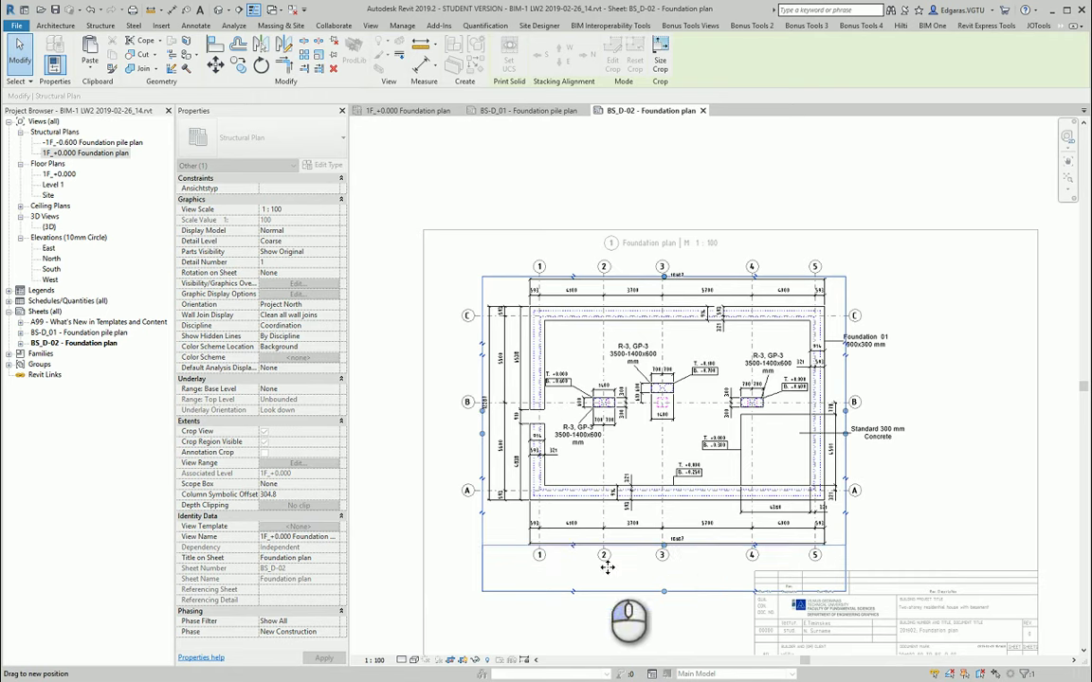
{"action": "left_click", "coordinate": [938, 500]}
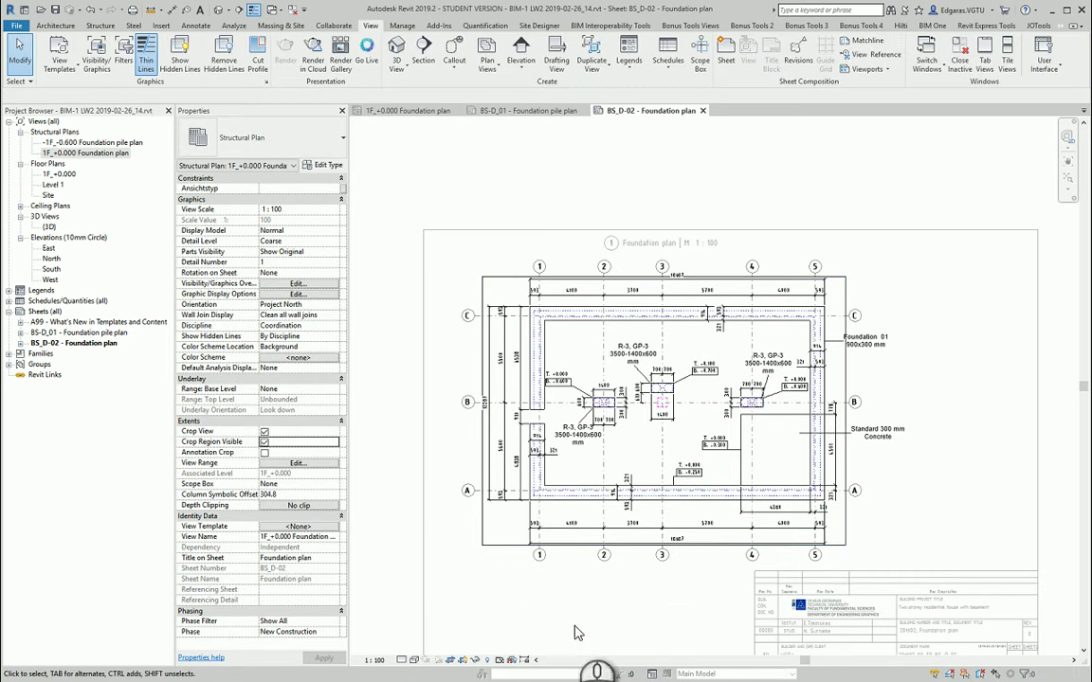
{"action": "left_click", "coordinate": [561, 377]}
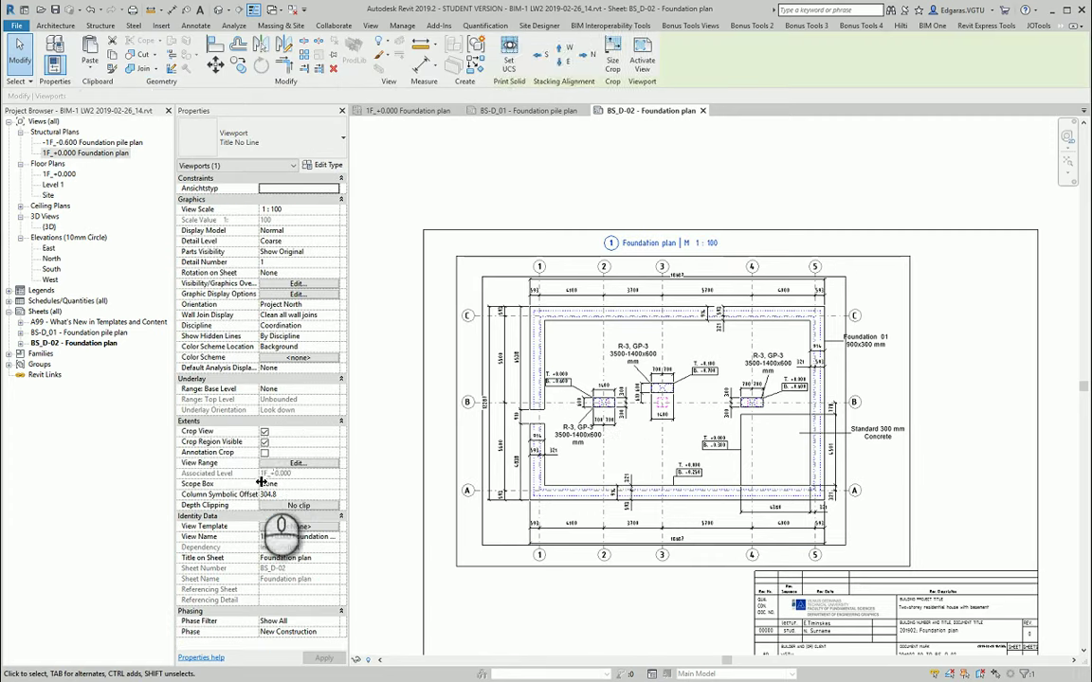
- Hide the foundation plan's crop region and try a 1:200 view scale
{"action": "left_click", "coordinate": [264, 441]}
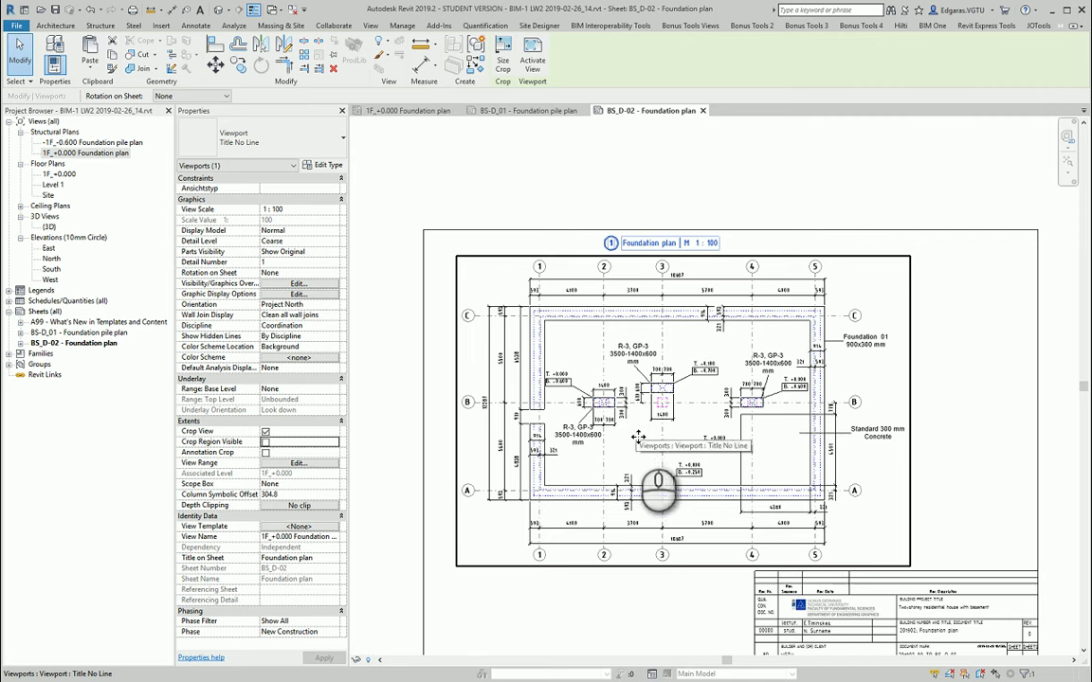
{"action": "left_click", "coordinate": [542, 508]}
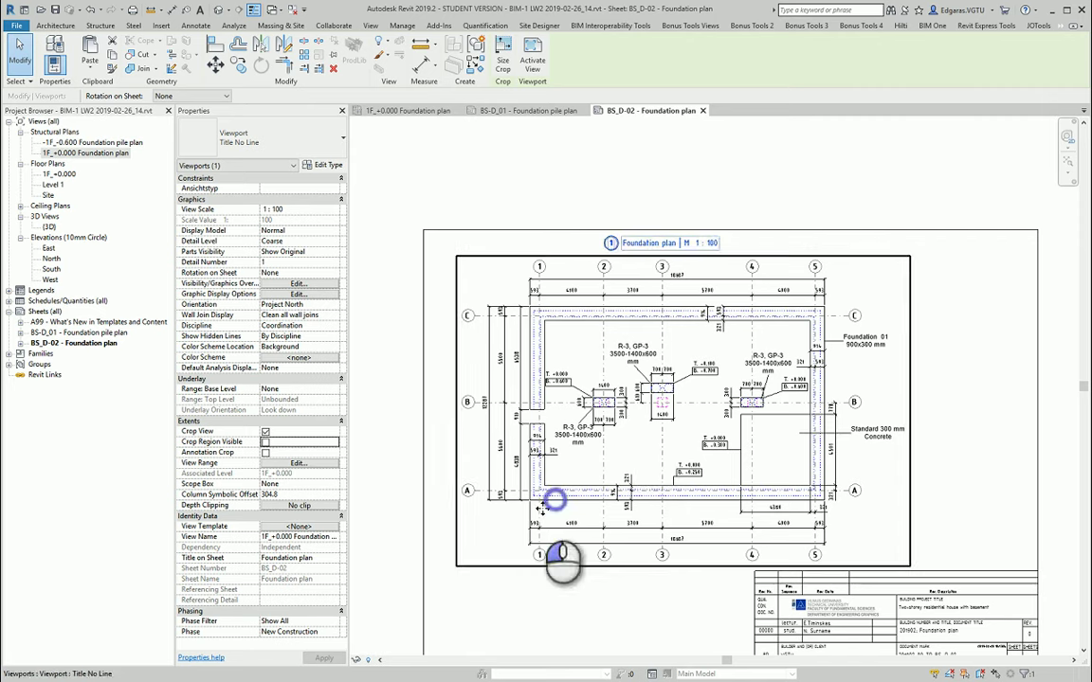
{"action": "left_click", "coordinate": [334, 210]}
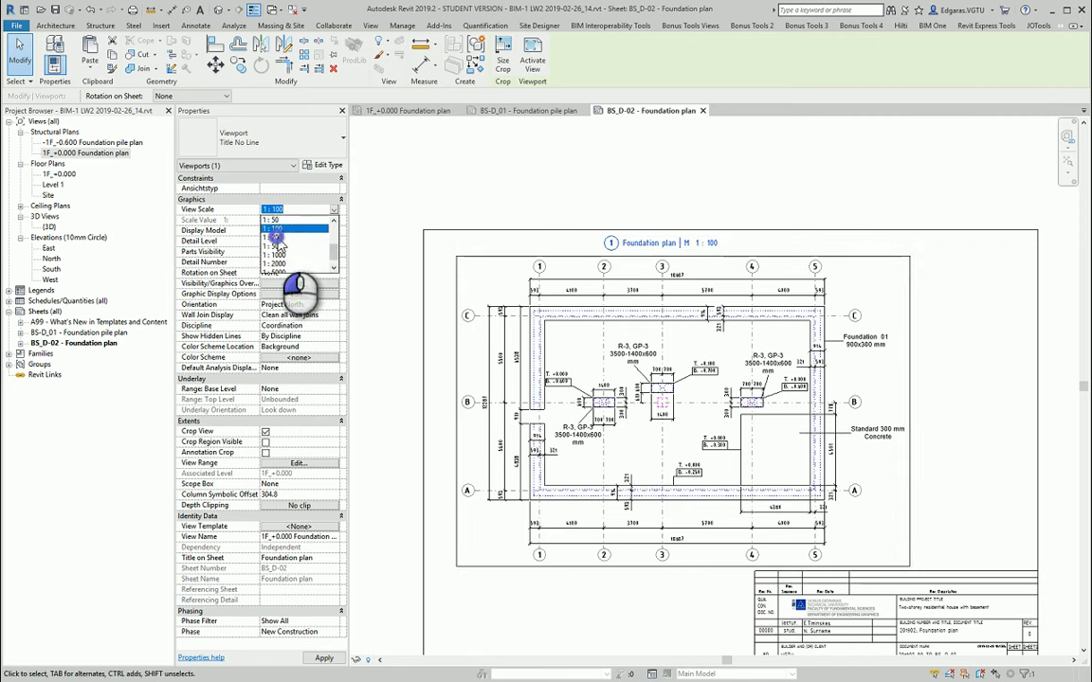
{"action": "left_click", "coordinate": [275, 238]}
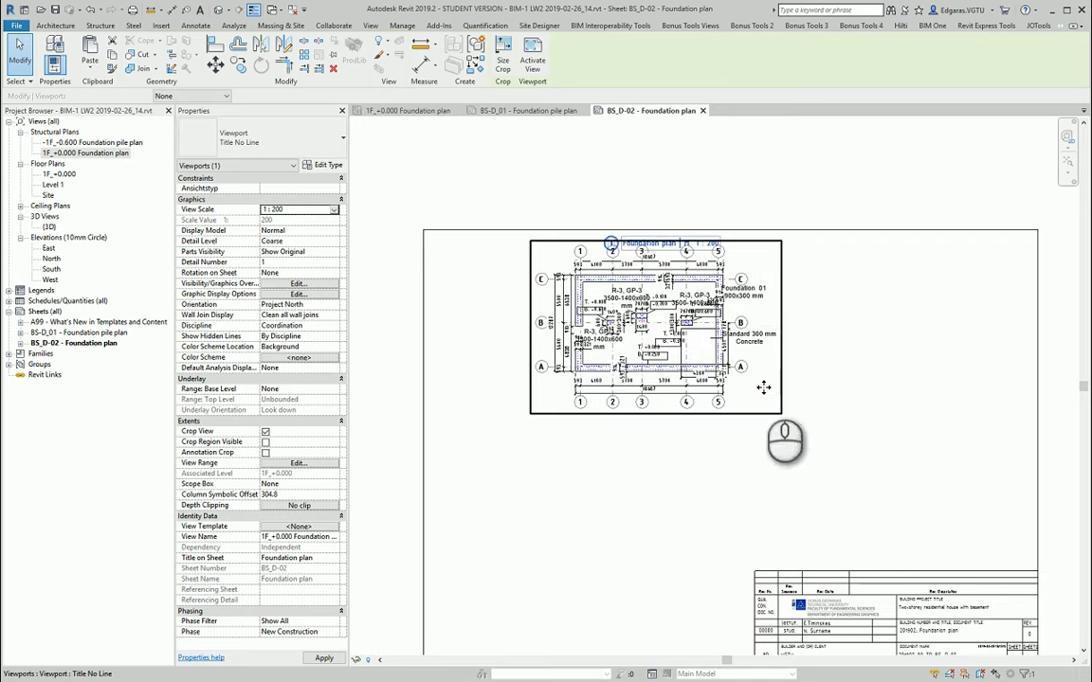
- Try 1:50 and 1:200 again, then settle the viewport scale at 1:100
{"action": "left_click", "coordinate": [334, 210]}
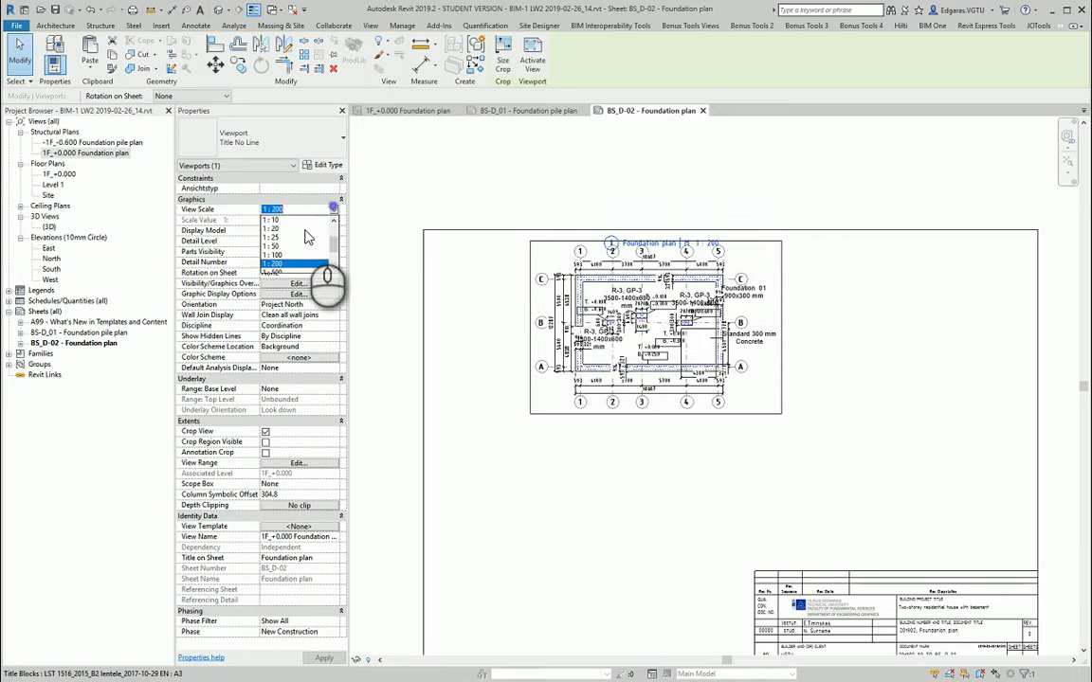
{"action": "left_click", "coordinate": [276, 246]}
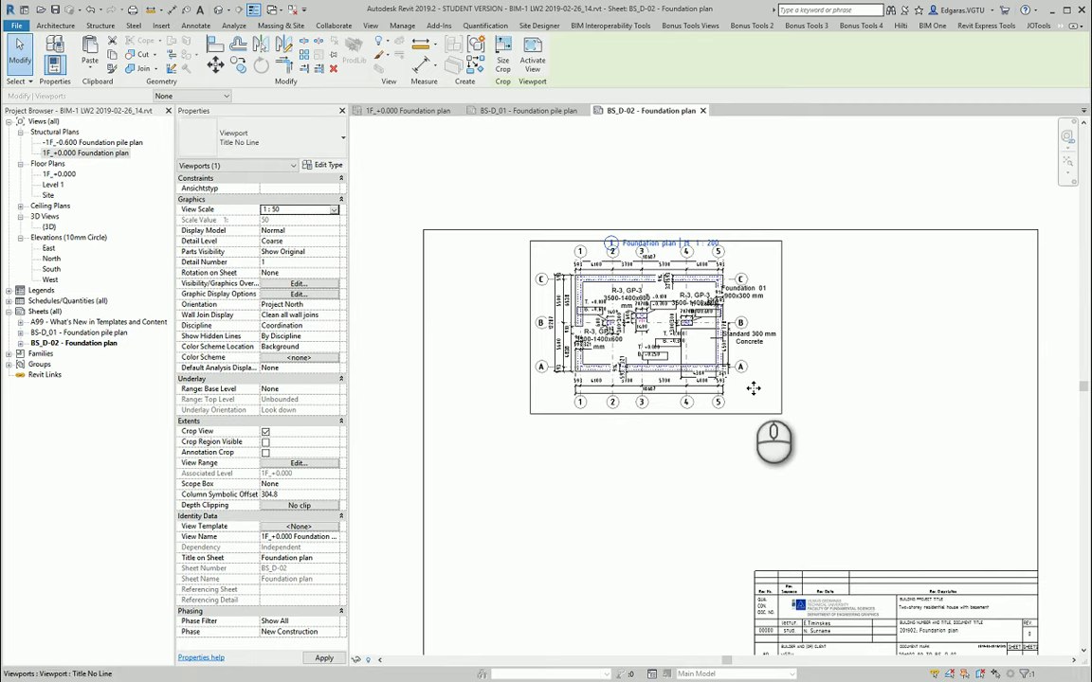
{"action": "scroll", "coordinate": [752, 387], "scroll_direction": "down", "scroll_amount": 2}
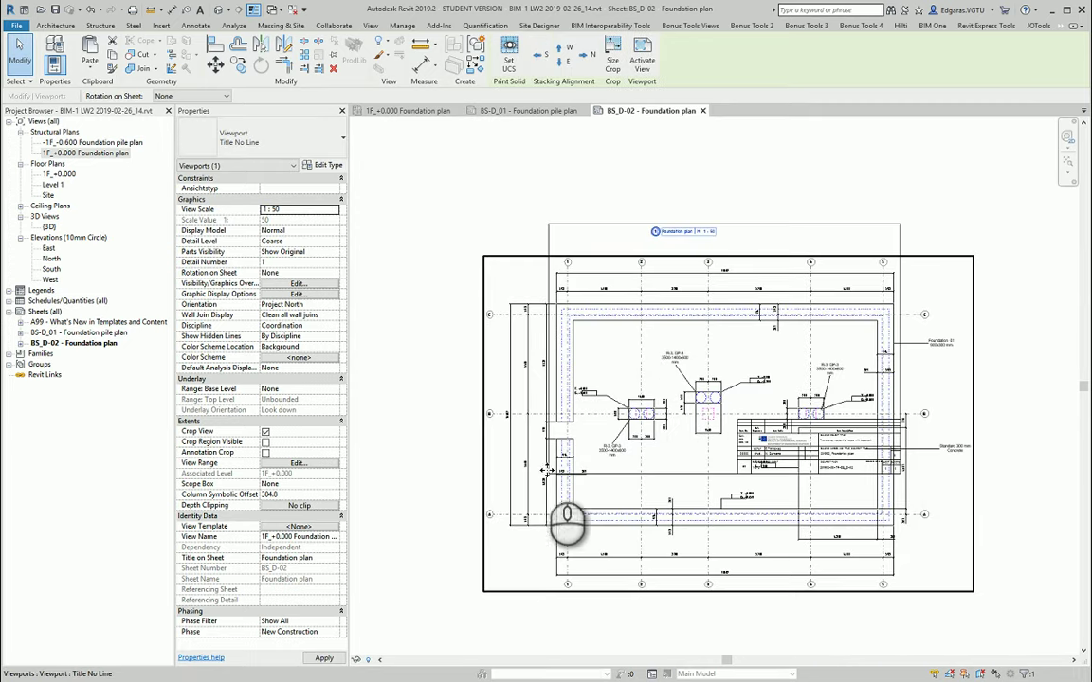
{"action": "left_click", "coordinate": [335, 210]}
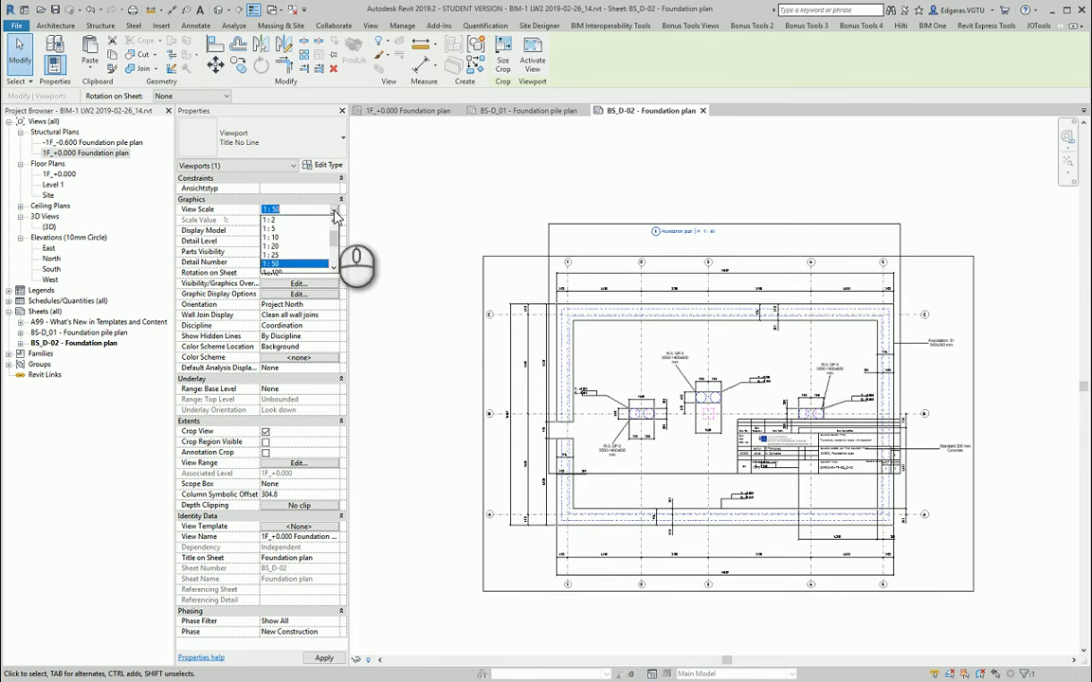
{"action": "scroll", "coordinate": [327, 233], "scroll_direction": "down", "scroll_amount": 1}
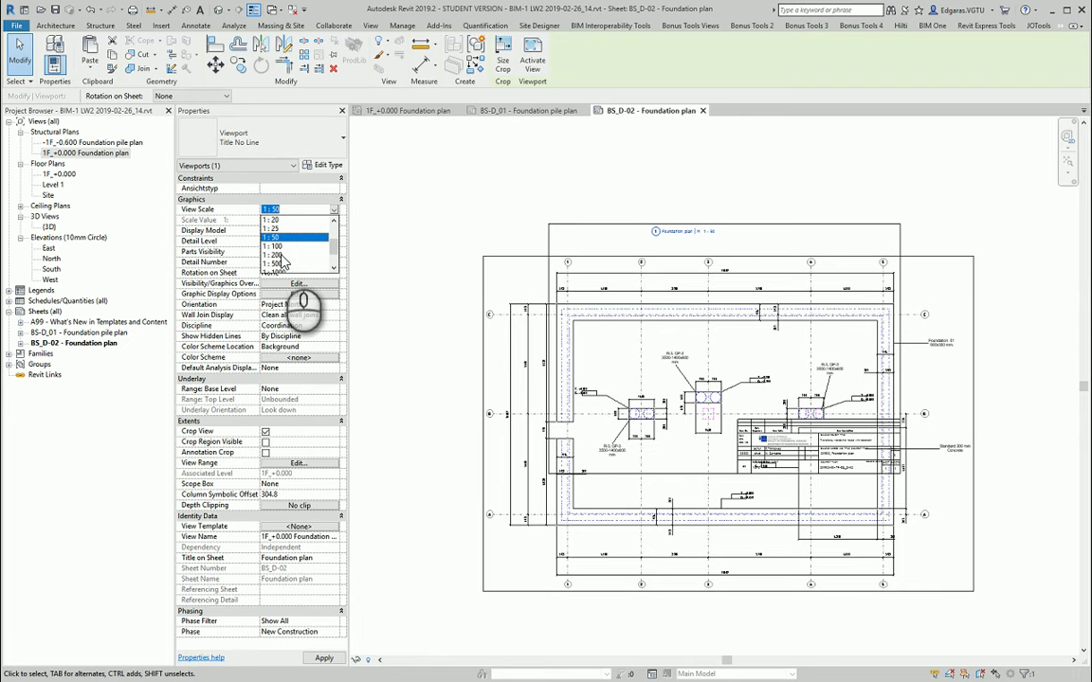
{"action": "left_click", "coordinate": [277, 256]}
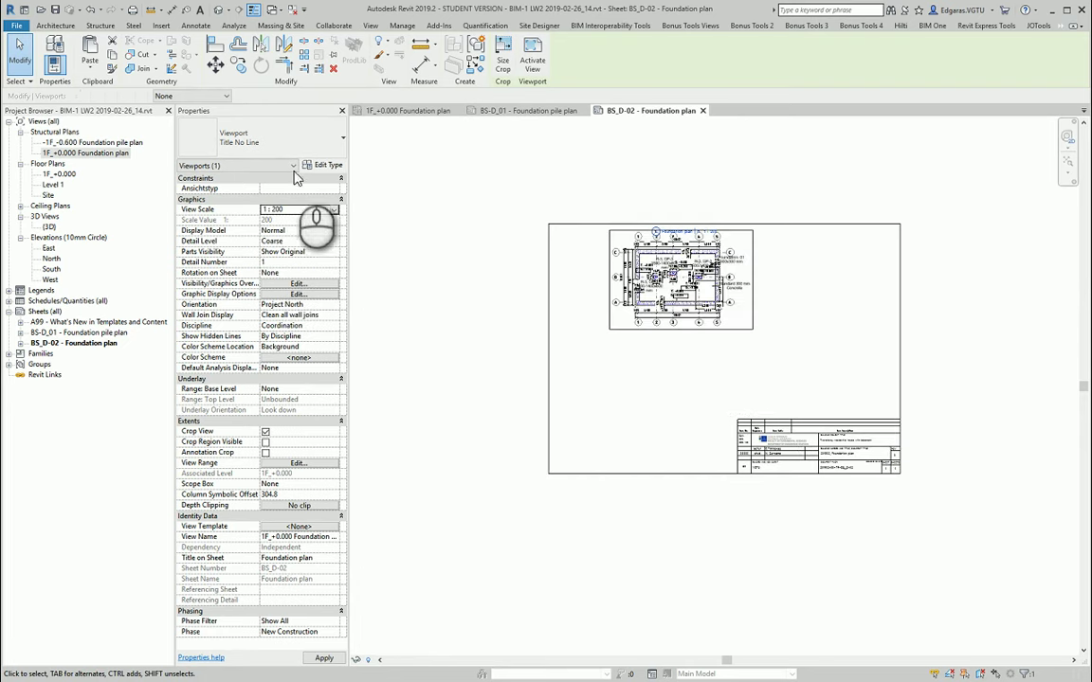
{"action": "left_click", "coordinate": [336, 210]}
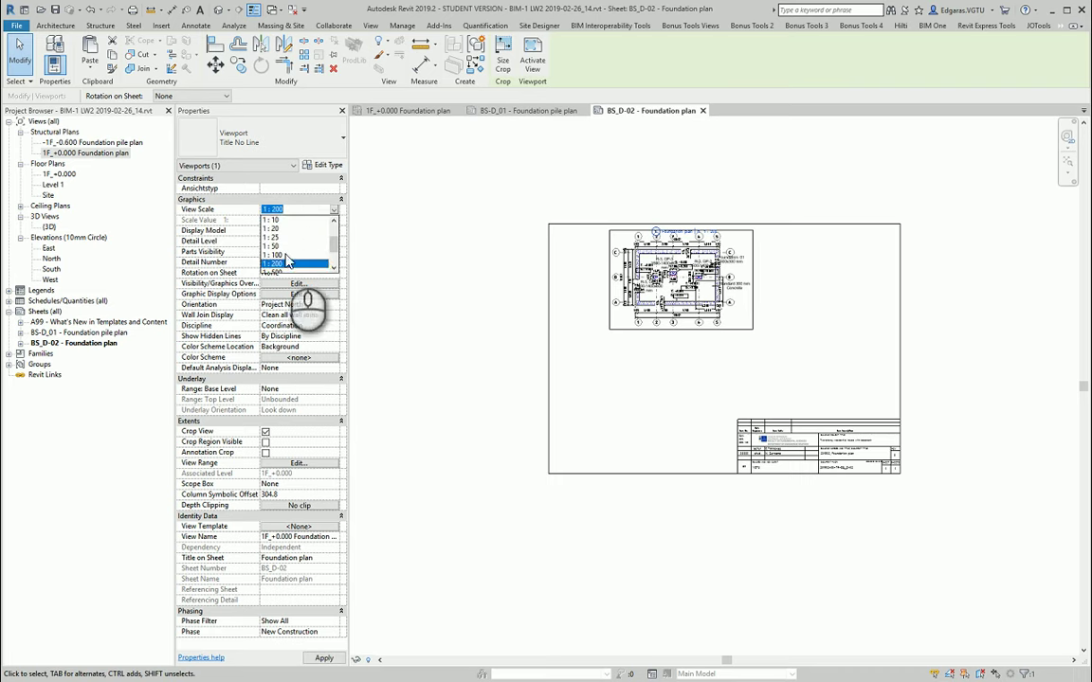
{"action": "left_click", "coordinate": [284, 255]}
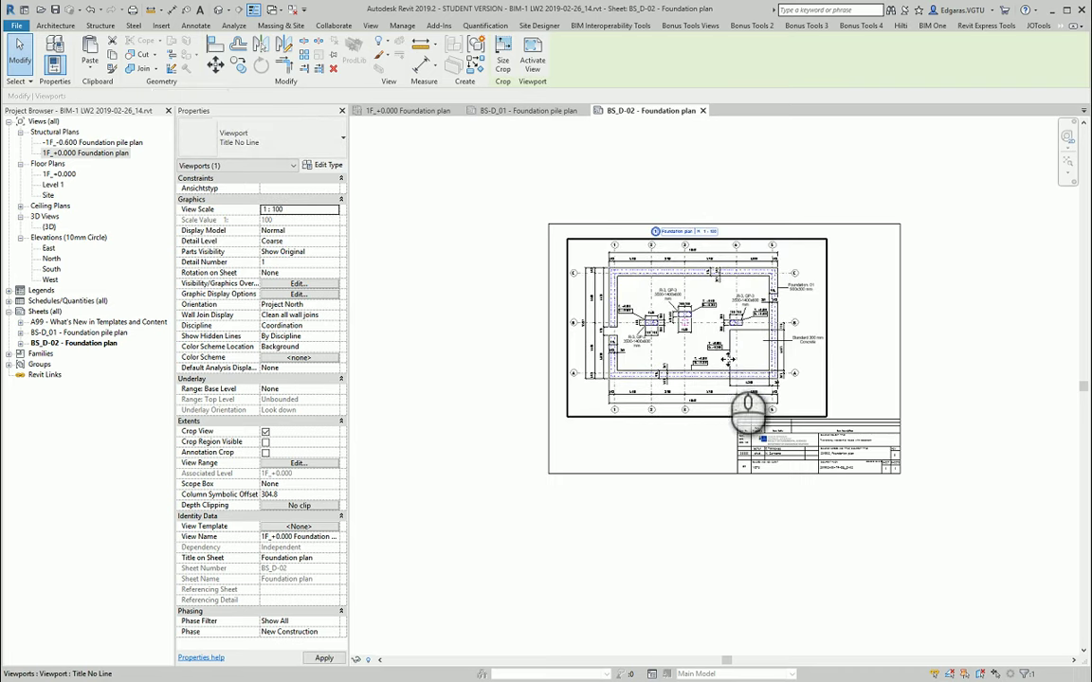
{"action": "scroll", "coordinate": [727, 358], "scroll_direction": "up", "scroll_amount": 3}
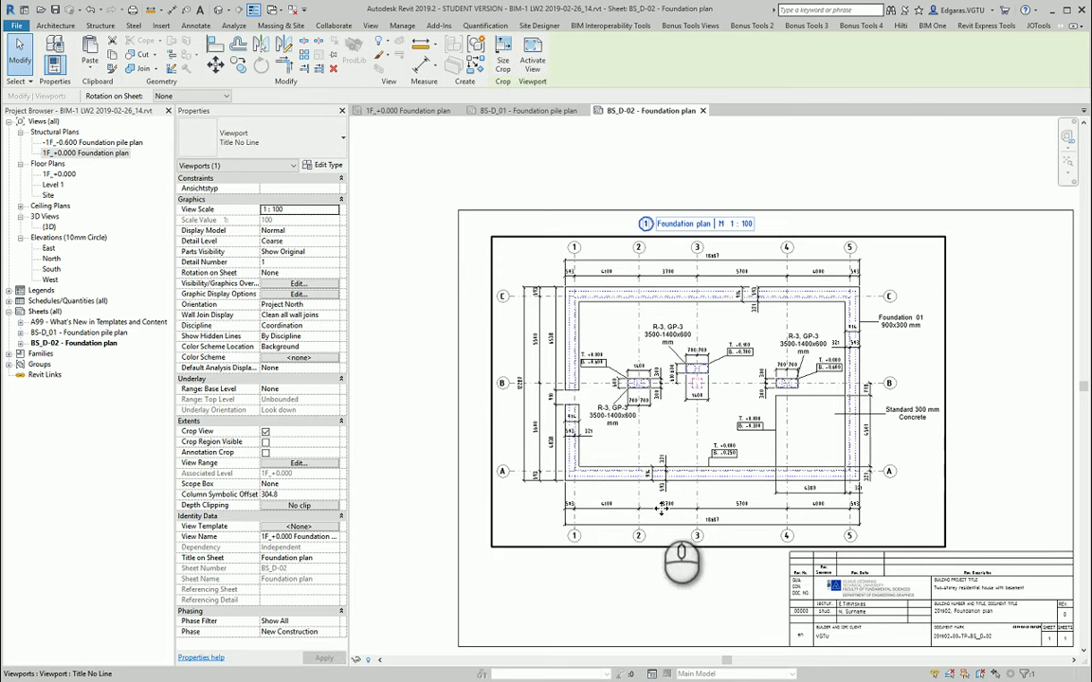
{"action": "left_click", "coordinate": [331, 210]}
{"action": "scroll", "coordinate": [303, 246], "scroll_direction": "up", "scroll_amount": 3}
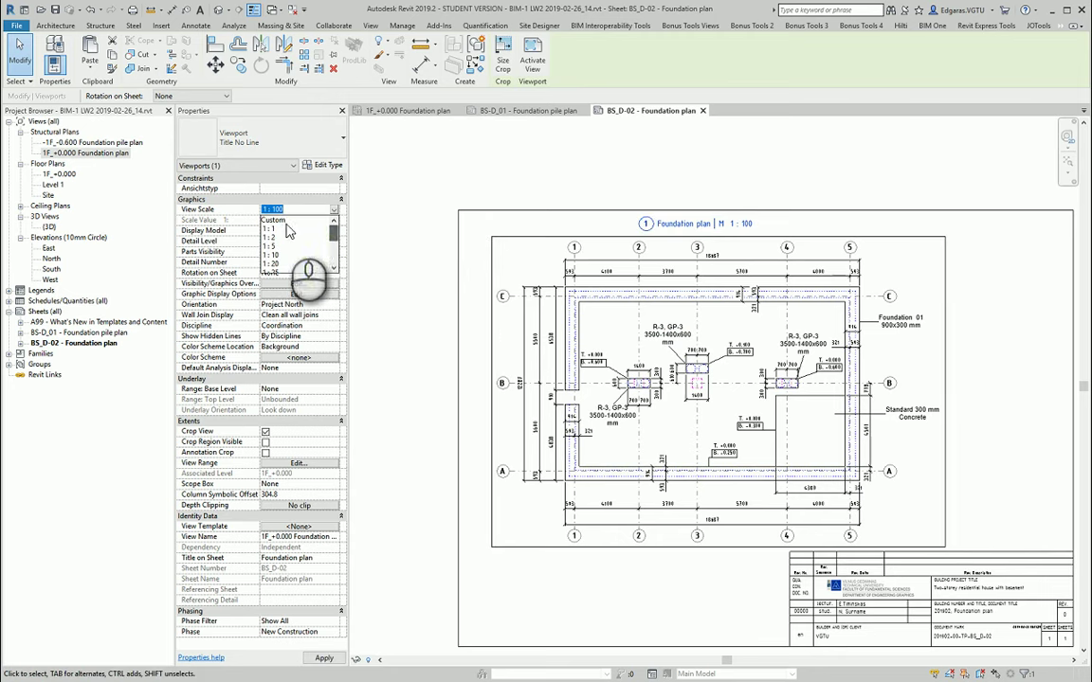
{"action": "left_click", "coordinate": [289, 221]}
{"action": "type", "text": "70"}
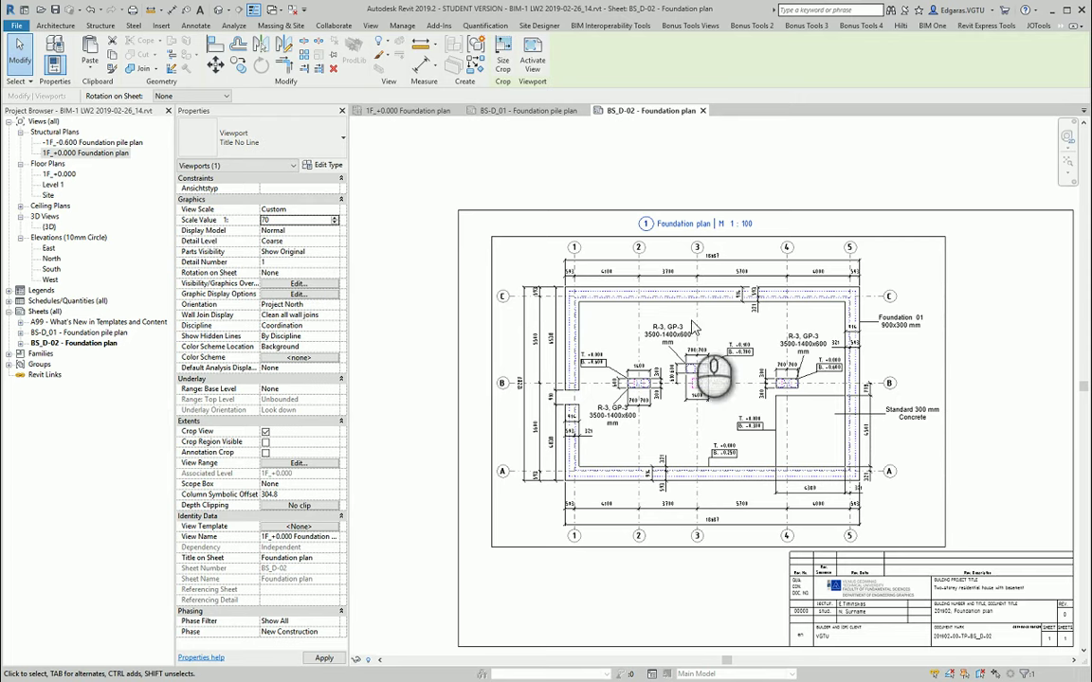
{"action": "scroll", "coordinate": [730, 367], "scroll_direction": "down", "scroll_amount": 1}
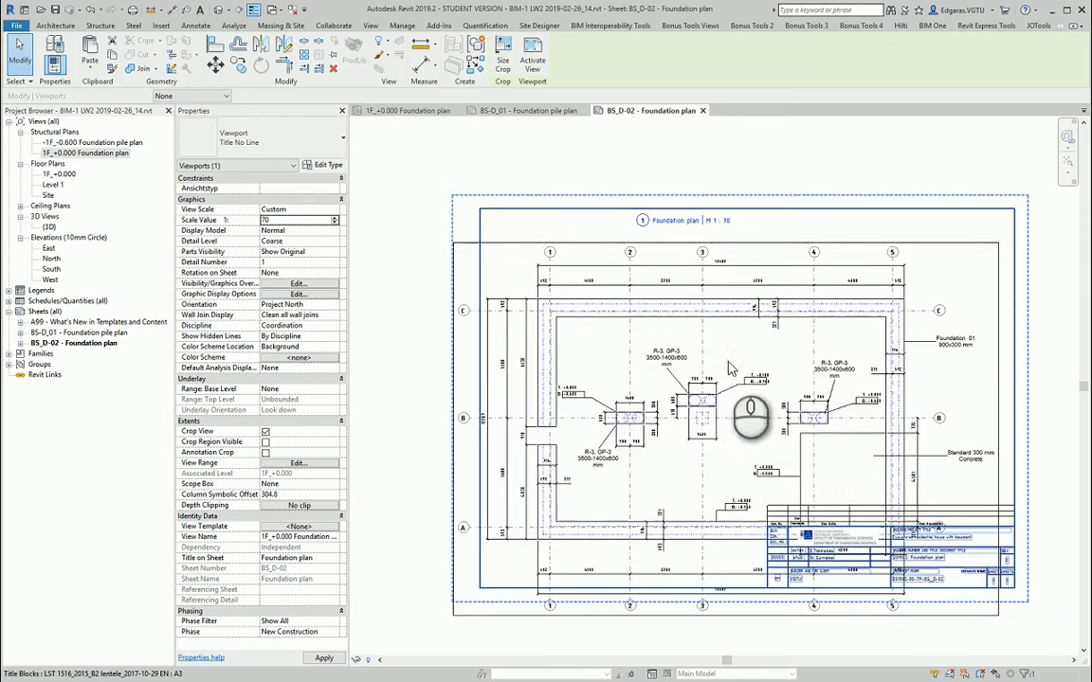
{"action": "scroll", "coordinate": [730, 368], "scroll_direction": "down", "scroll_amount": 1}
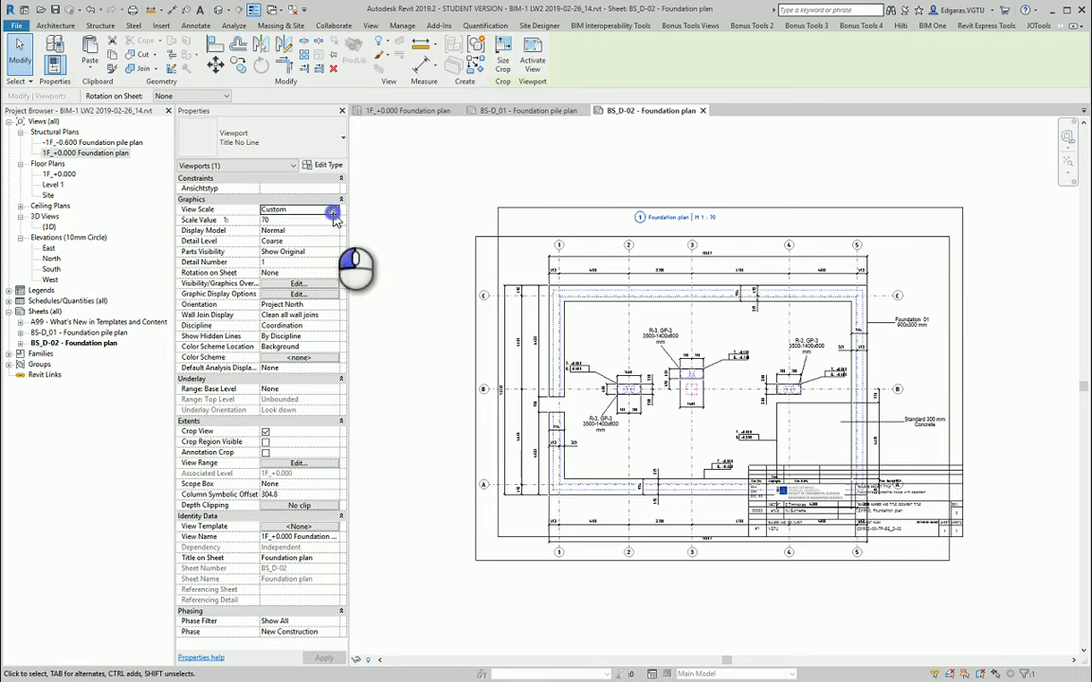
{"action": "left_click", "coordinate": [333, 213]}
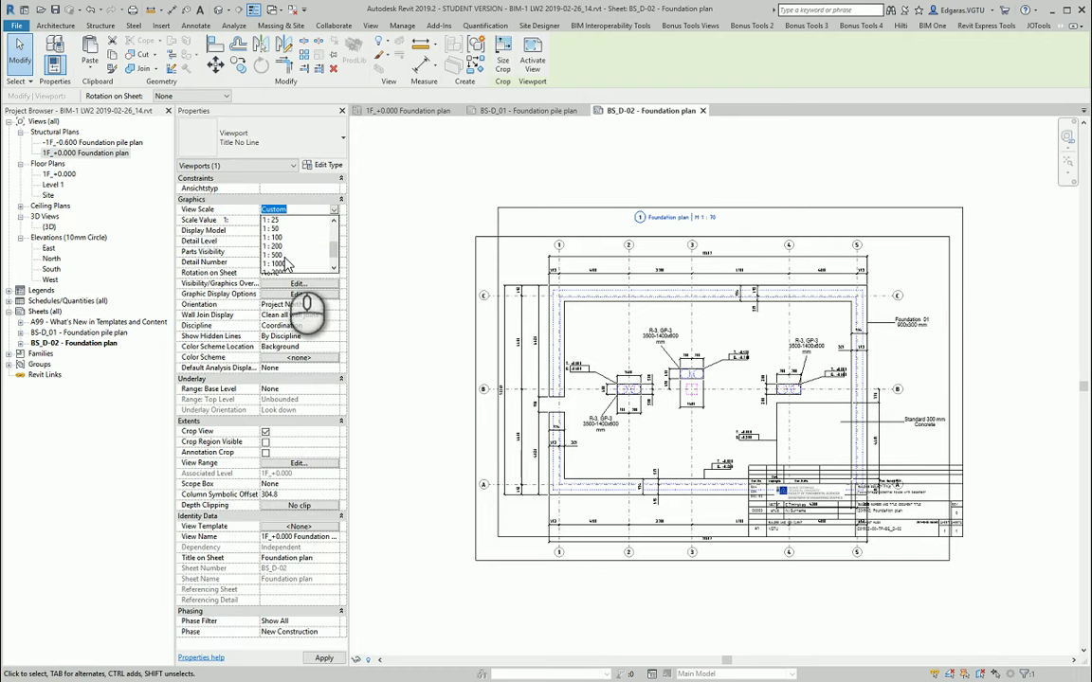
{"action": "left_click", "coordinate": [294, 238]}
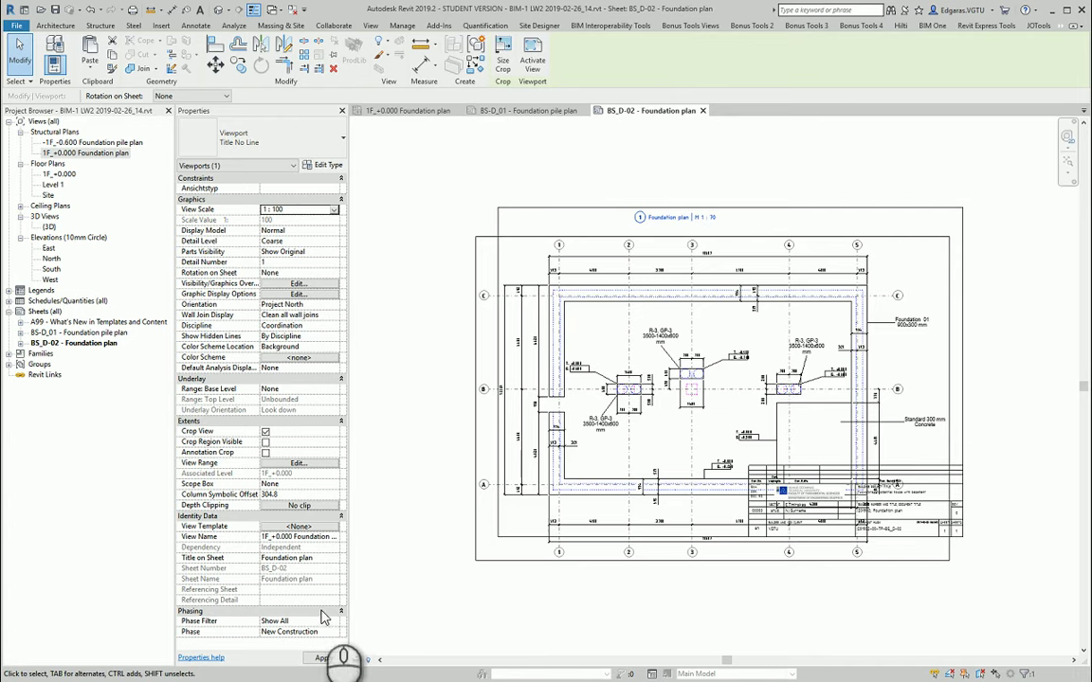
{"action": "left_click", "coordinate": [325, 661]}
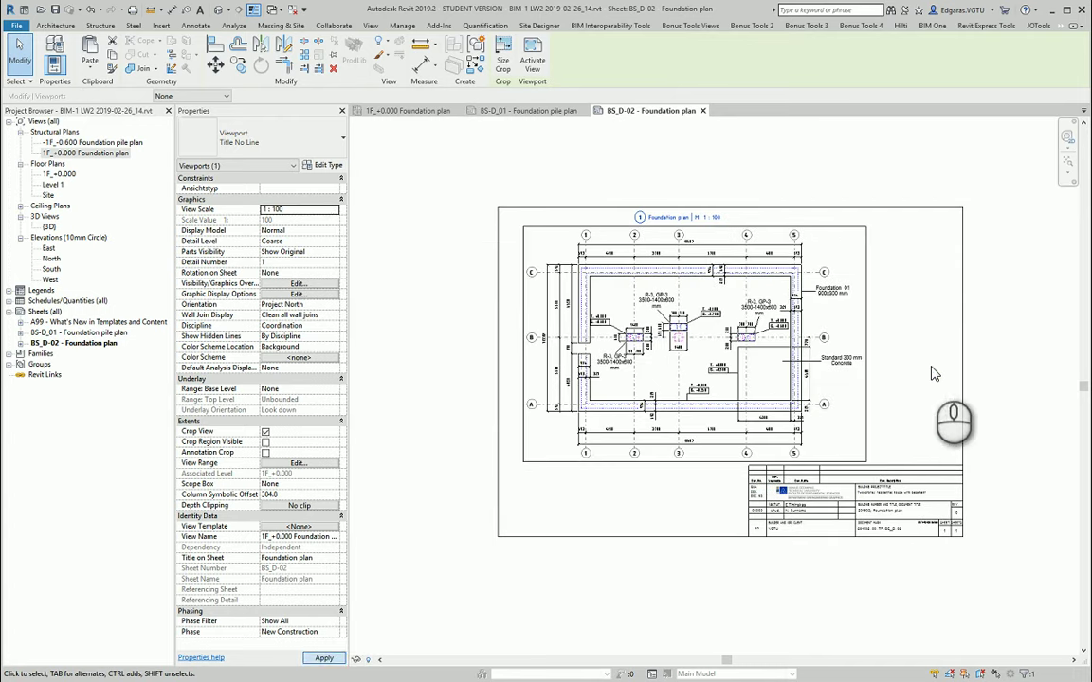
{"action": "left_click", "coordinate": [930, 367]}
{"action": "scroll", "coordinate": [663, 322], "scroll_direction": "up", "scroll_amount": 1}
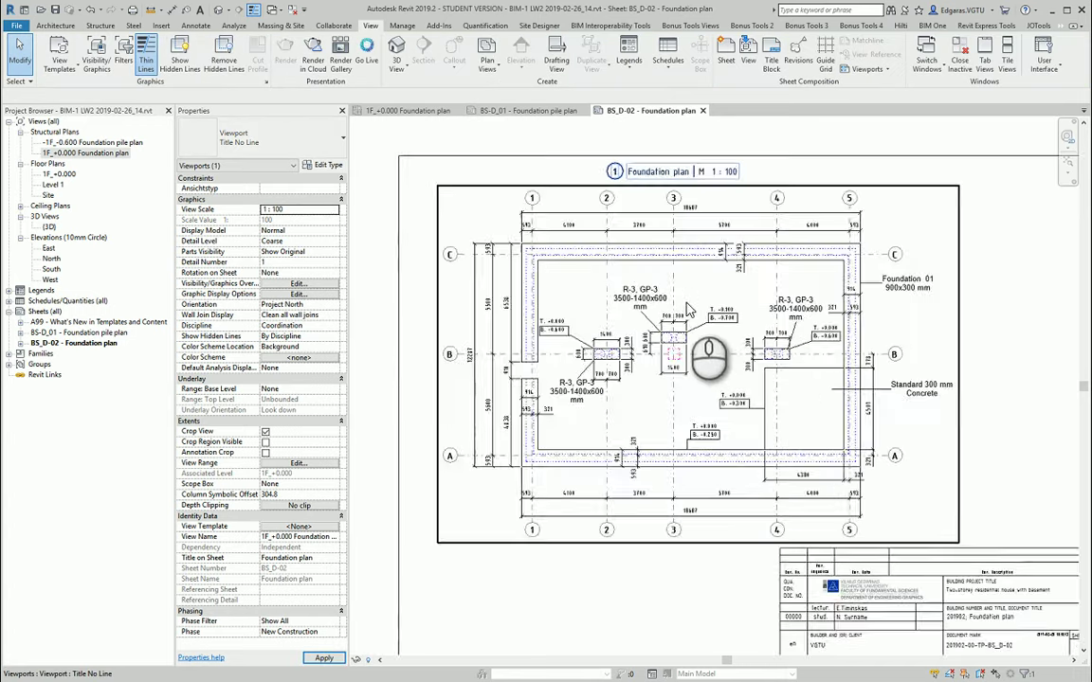
{"action": "scroll", "coordinate": [610, 411], "scroll_direction": "up", "scroll_amount": 1}
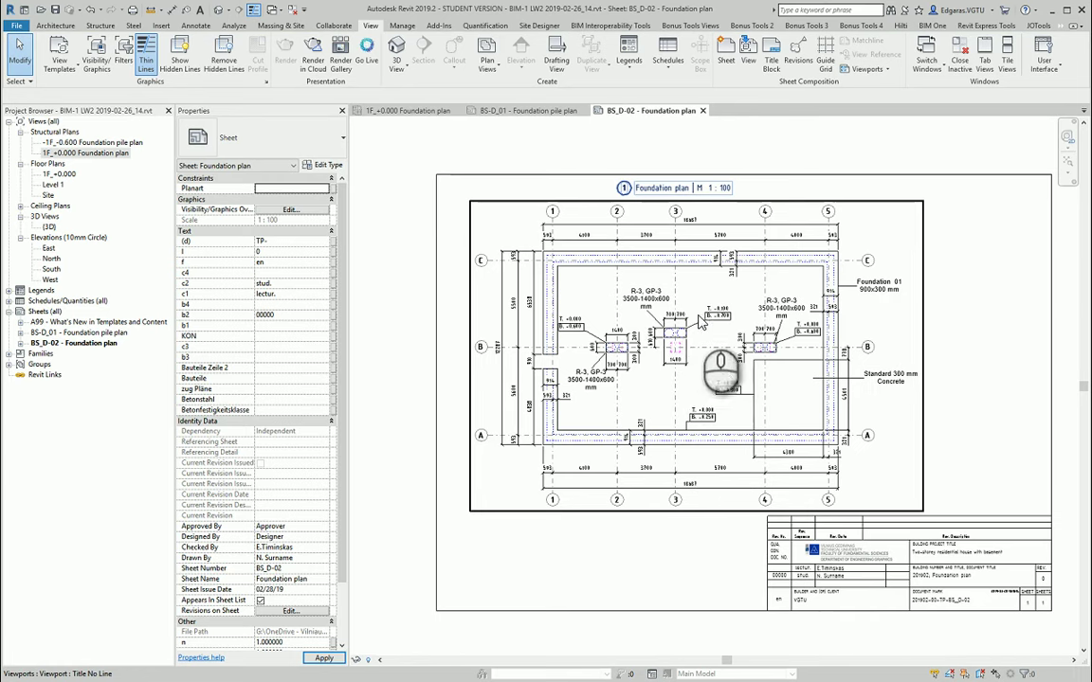